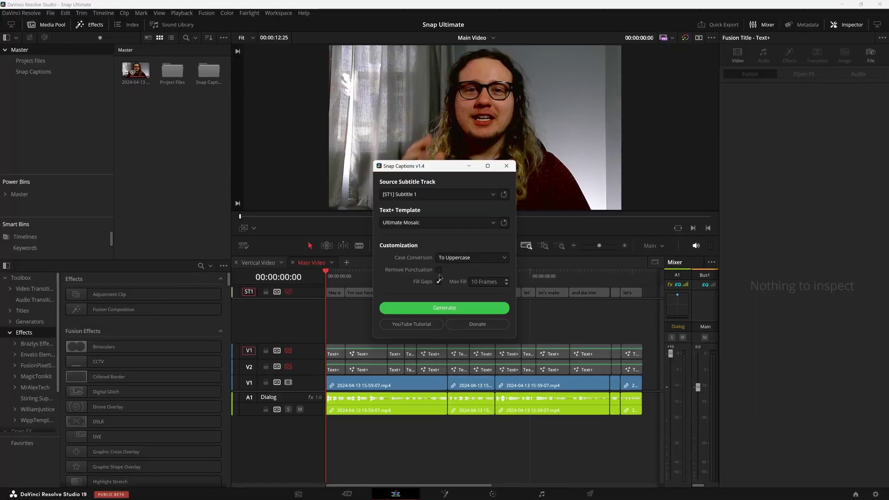
# Step: Generate uppercase, punctuation-free captions from the subtitle track using the Ultimate Mosaic template
pyautogui.click(439, 269)
pyautogui.click(481, 308)
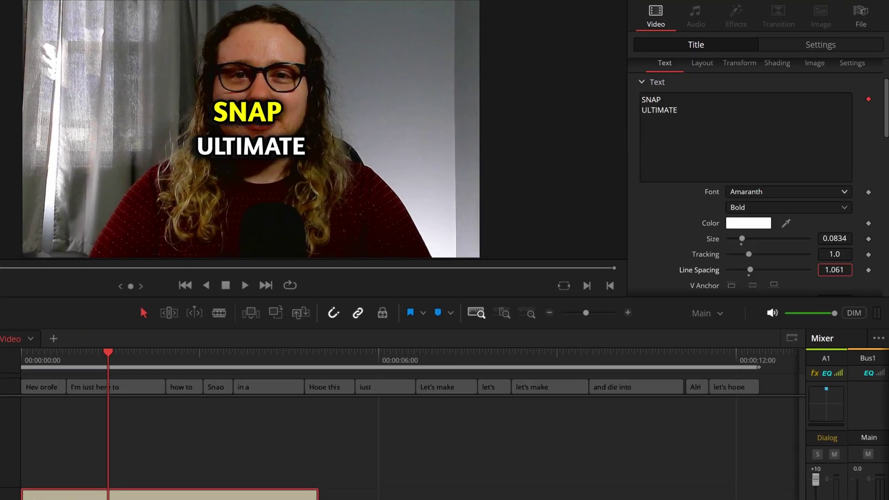
pyautogui.scroll(-15, 648, 272)
pyautogui.scroll(2, 666, 191)
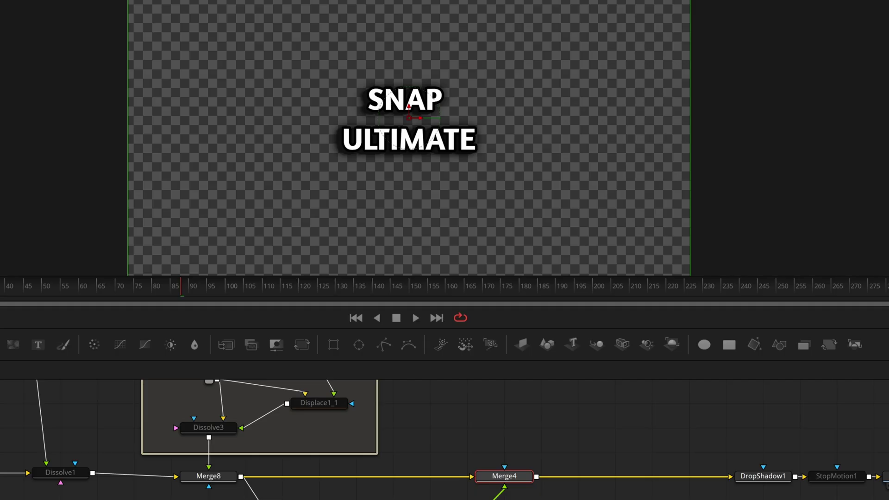
# Step: Insert a Mosaic Blur node after Merge4 by searching 'mosa' in the tool search
pyautogui.hotkey('shift', 'space')
pyautogui.write('mosa')
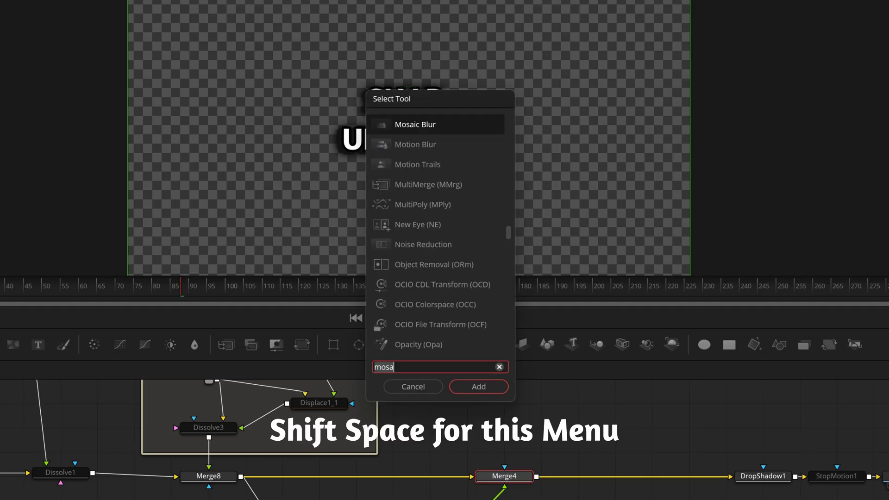
pyautogui.press('Return')
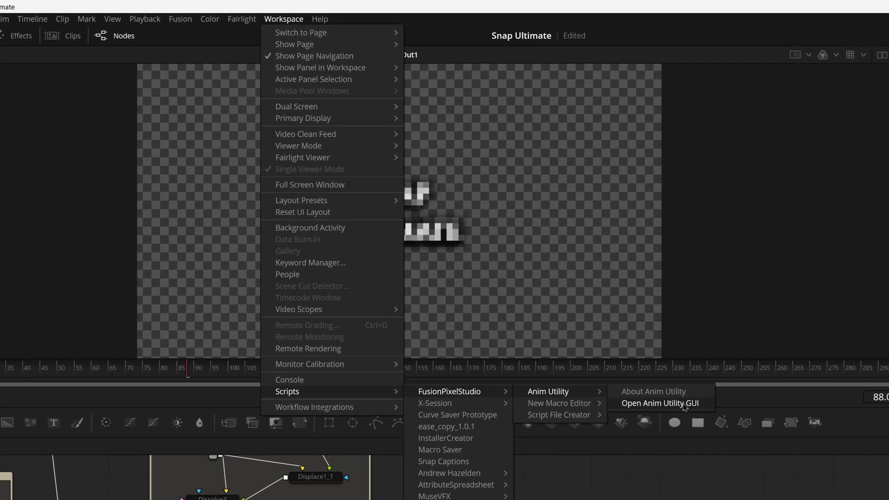
# Step: Add Anim Utility animation controls to the mosaic blur's Pixel Frequency
pyautogui.click(688, 432)
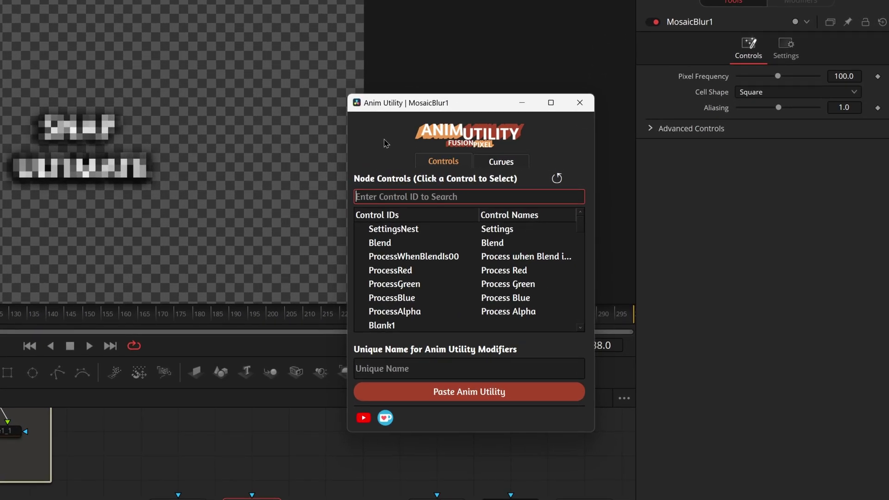
pyautogui.write('pix')
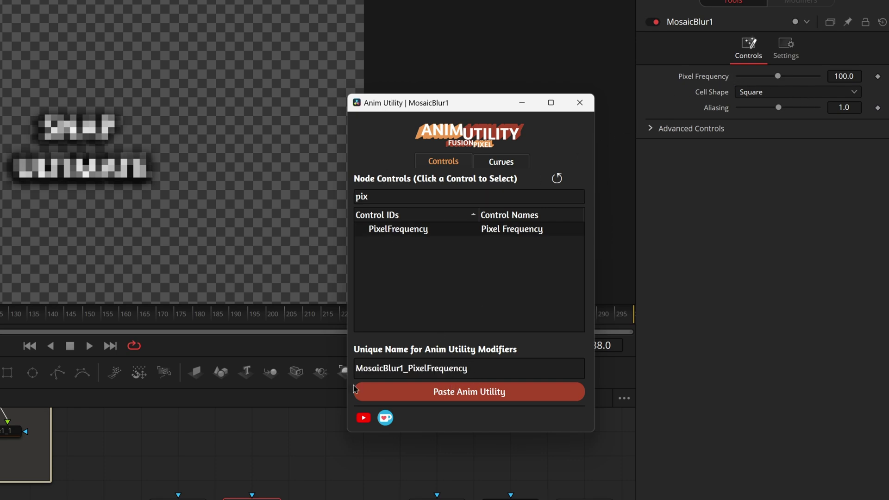
pyautogui.click(464, 391)
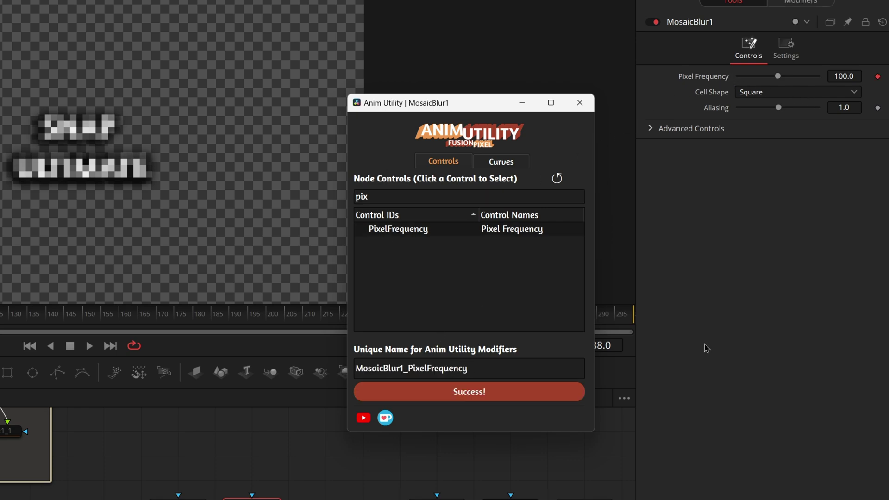
# Step: Add Anim Utility animation controls to the mosaic blur's Blend setting
pyautogui.doubleClick(370, 197)
pyautogui.write('Blend')
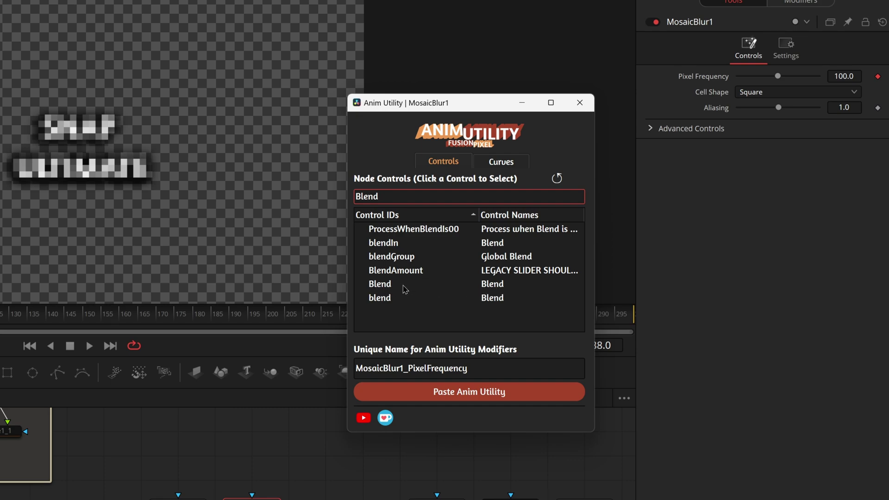
pyautogui.click(443, 391)
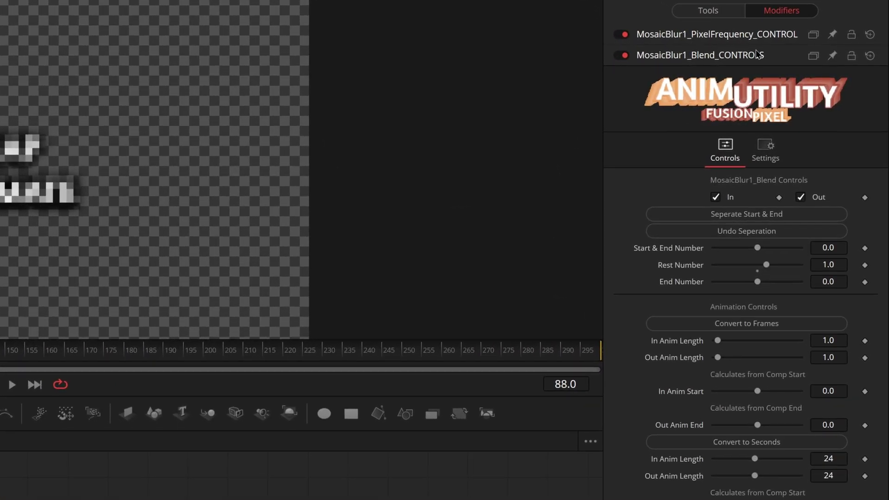
# Step: Set Pixel Frequency to 100 at ends, 500 at rest, length 10; Blend to 1 at ends, 0 at rest, length 5
pyautogui.click(725, 37)
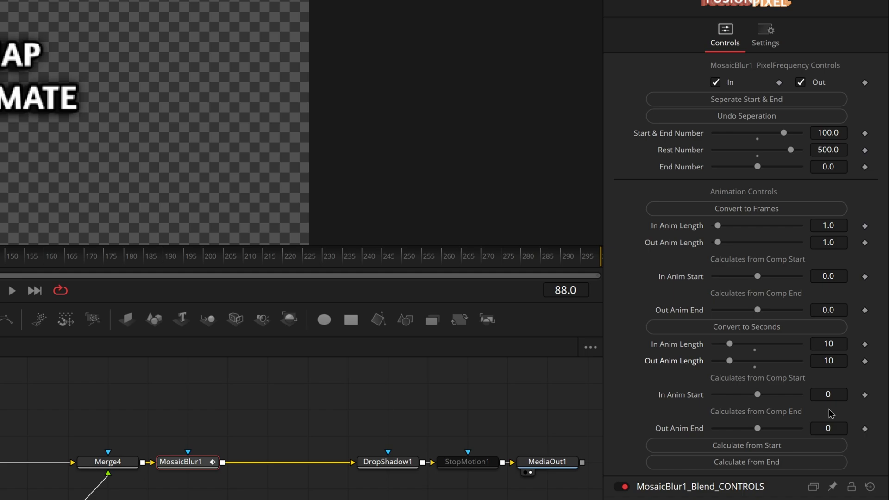
pyautogui.scroll(-10, 830, 413)
pyautogui.click(828, 170)
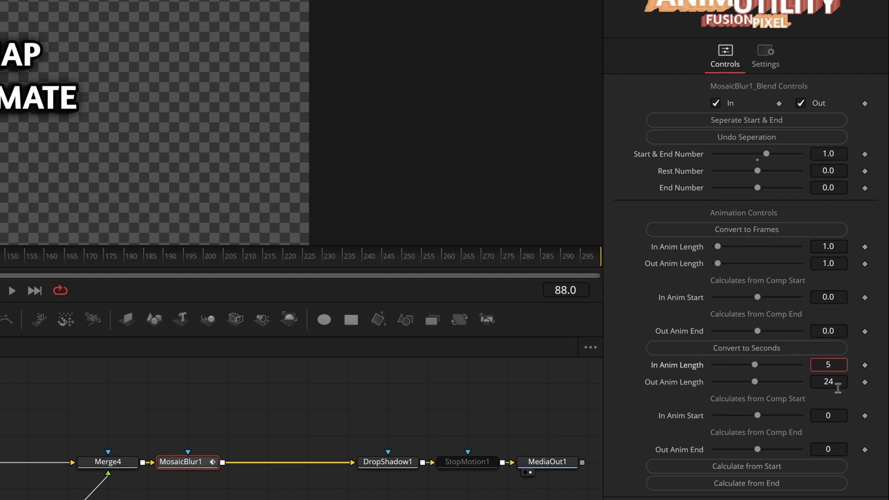
pyautogui.click(834, 382)
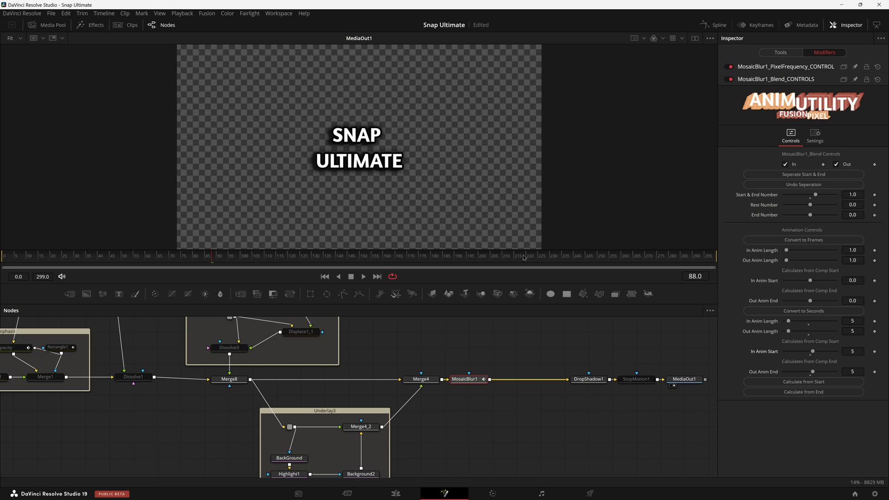
# Step: Preview the mosaic animation, recheck MosaicBlur1's Blend modifiers, and play back the captions
pyautogui.click(438, 325)
pyautogui.press('space')
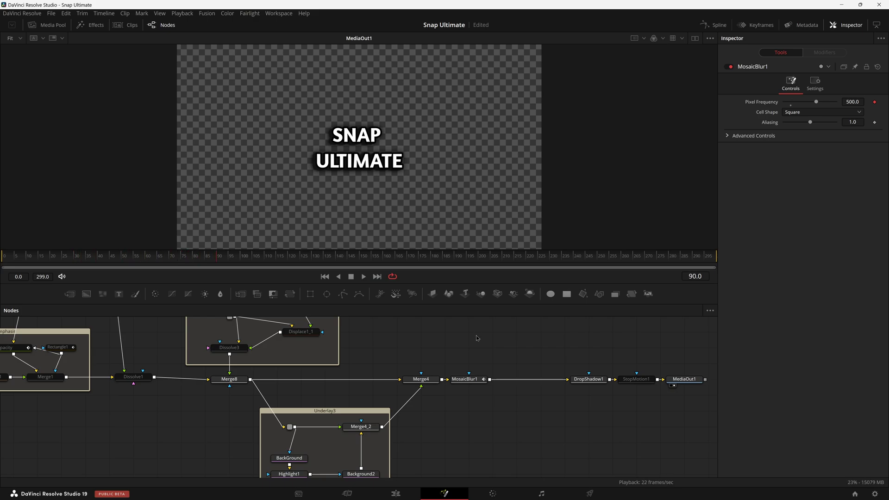
pyautogui.click(438, 379)
pyautogui.click(465, 379)
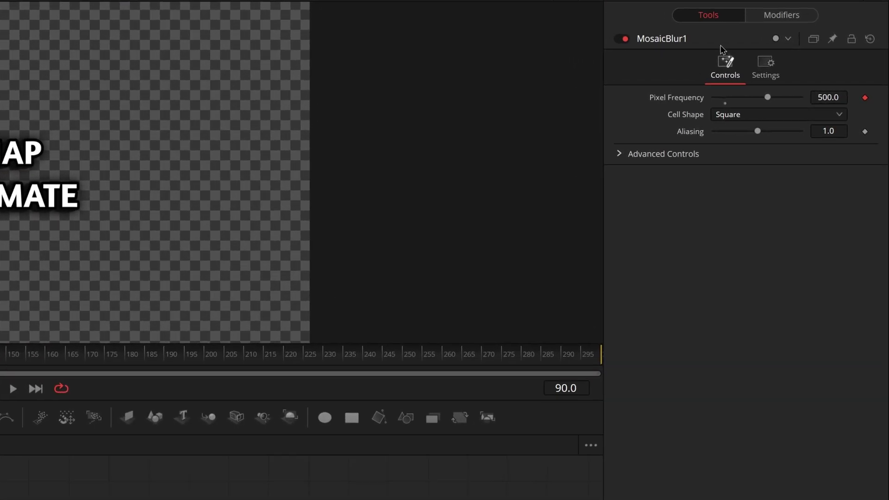
pyautogui.click(825, 52)
pyautogui.click(762, 42)
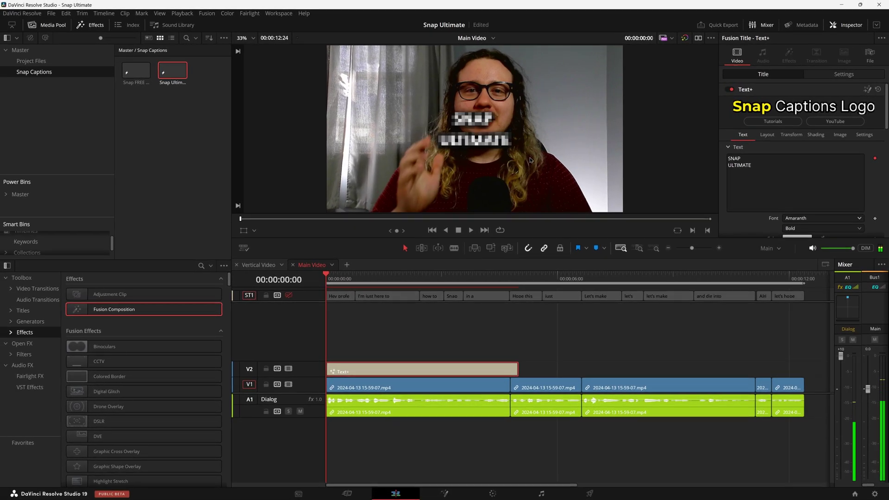
pyautogui.press('space')
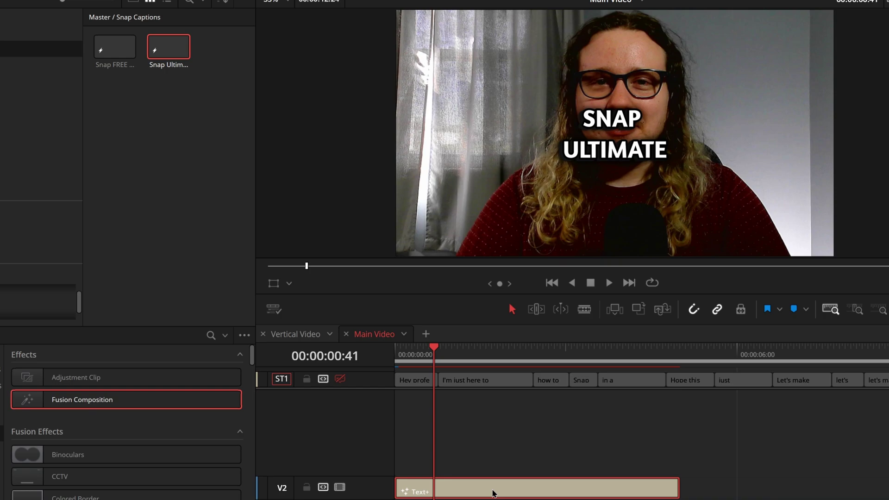
# Step: Save the Text+ caption to the Snap Captions bin as 'ultimate mosaic' and disable track V2
pyautogui.moveTo(391, 371); pyautogui.dragTo(175, 134)
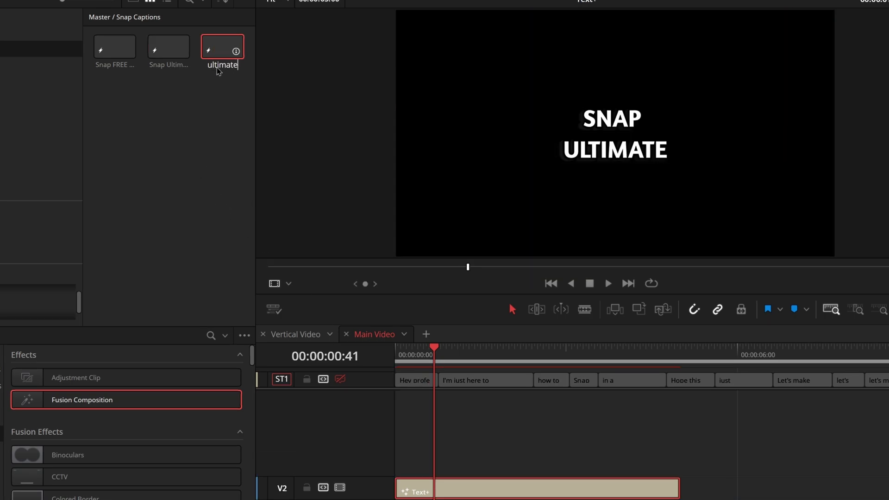
pyautogui.write('saic')
pyautogui.press('Return')
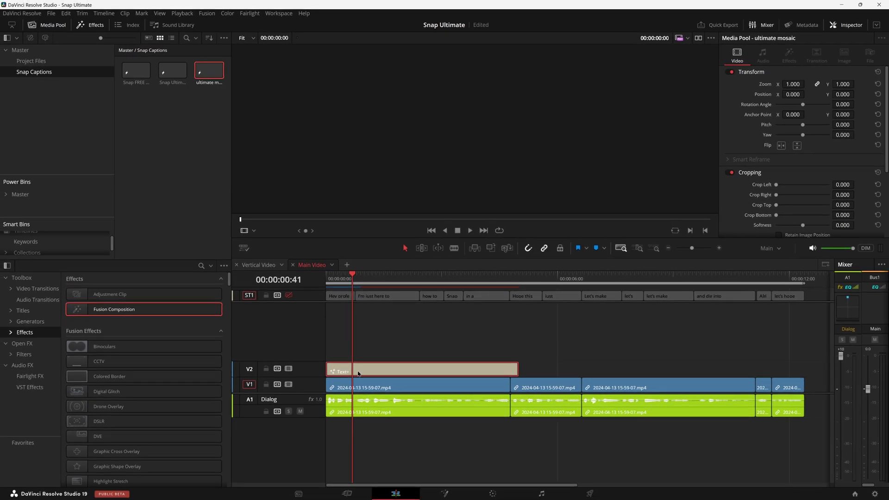
pyautogui.click(290, 369)
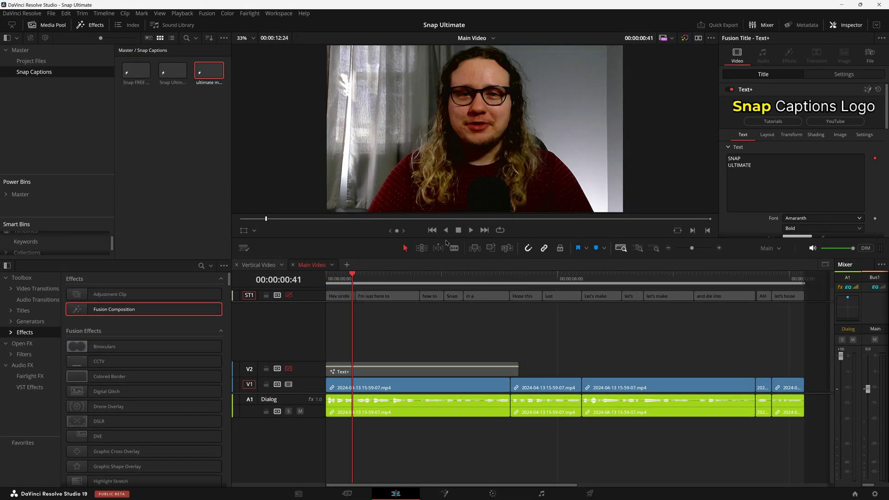
# Step: Run the Snap Captions script from Workspace > Scripts and bring up its caption template list
pyautogui.click(270, 13)
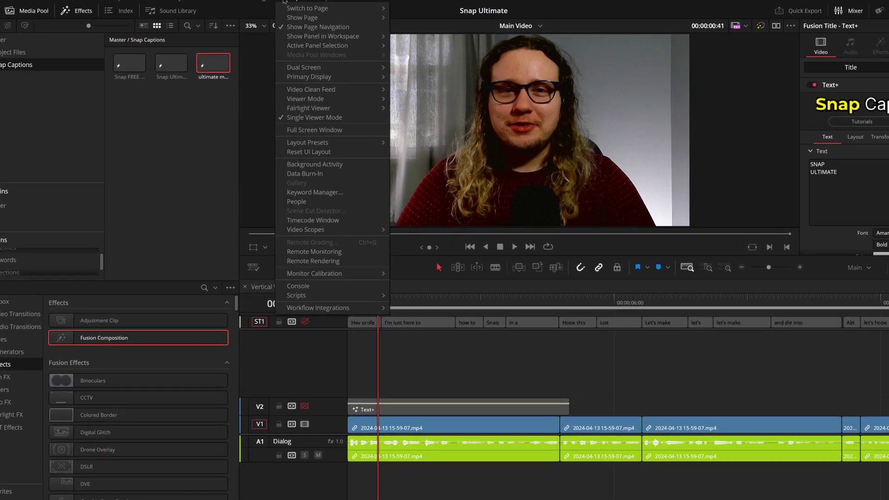
pyautogui.moveTo(339, 275)
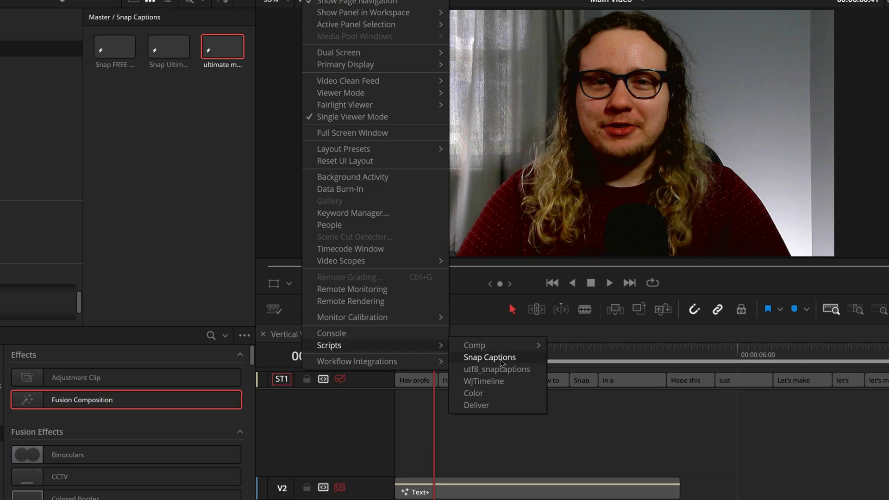
pyautogui.click(500, 359)
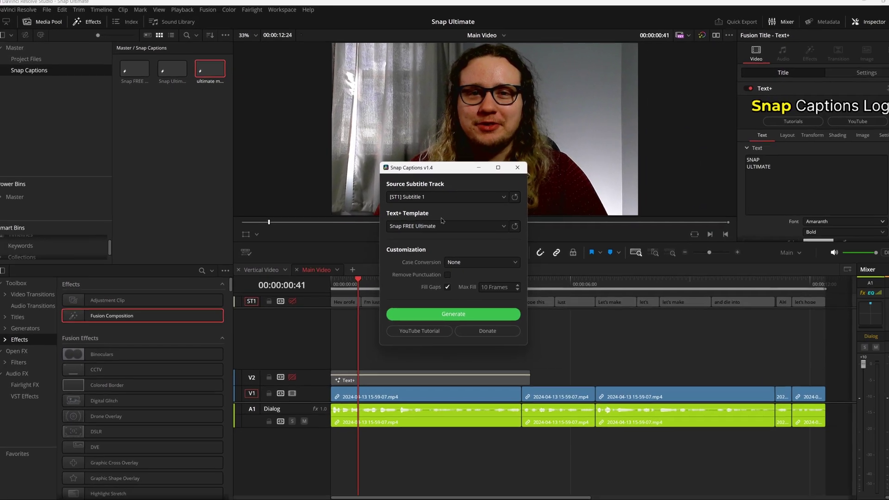
pyautogui.click(532, 265)
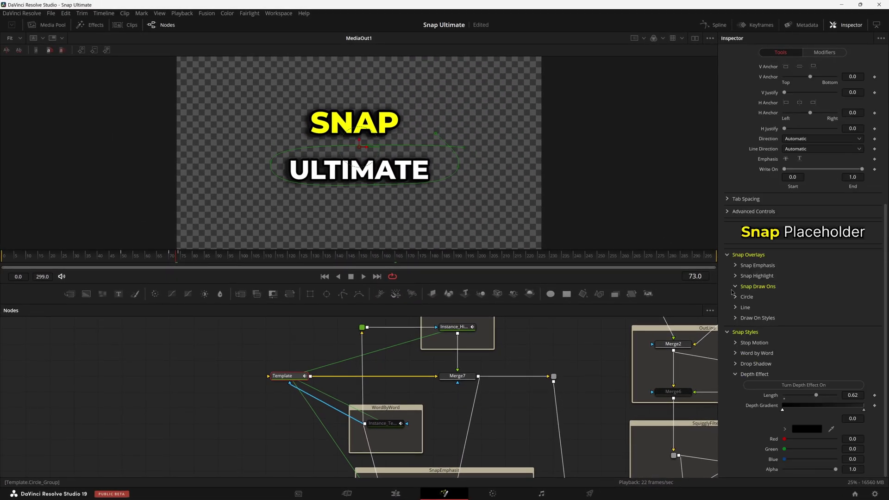
# Step: Look through the Snap Highlight, Snap Emphasis and Depth Effect settings in the Inspector
pyautogui.click(736, 276)
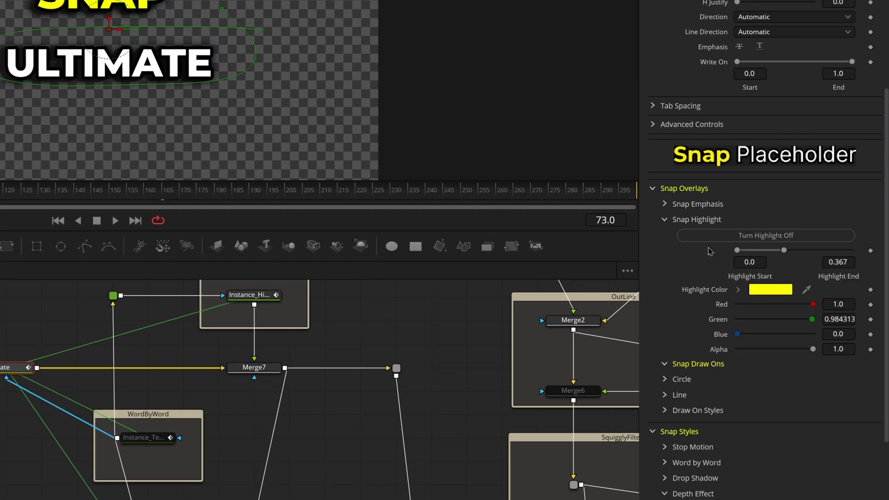
pyautogui.click(665, 204)
pyautogui.click(665, 204)
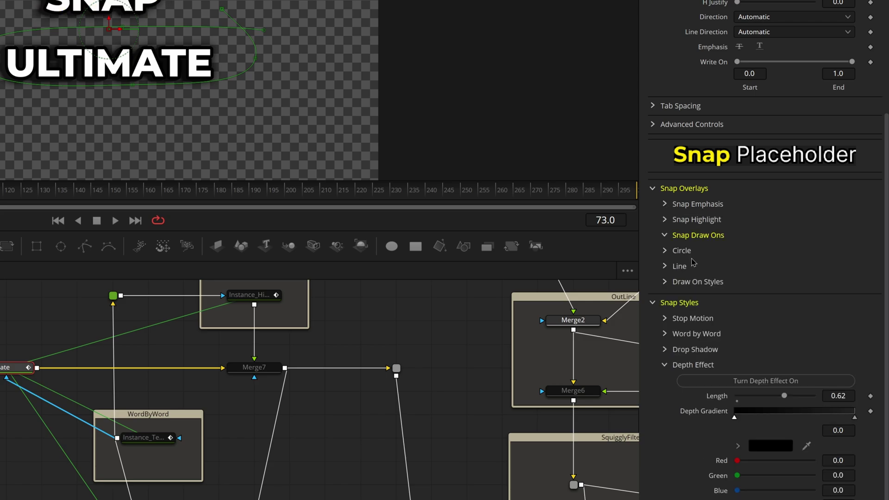
pyautogui.click(664, 365)
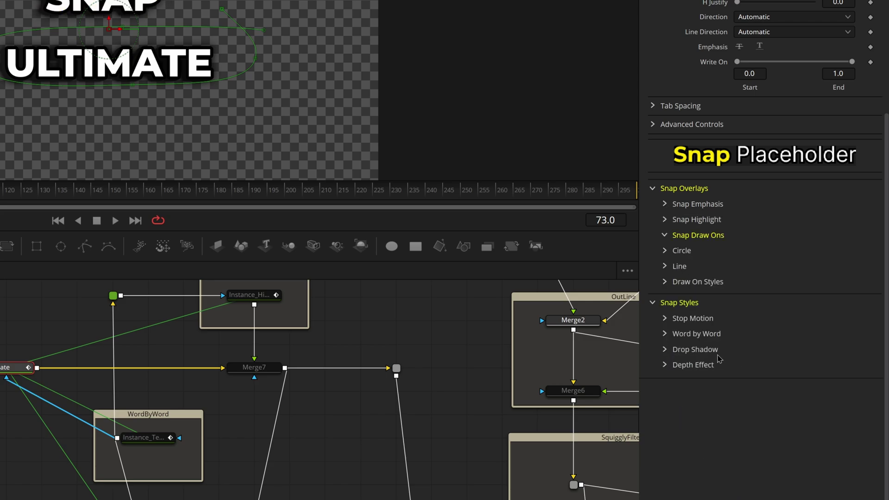
pyautogui.scroll(6, 734, 356)
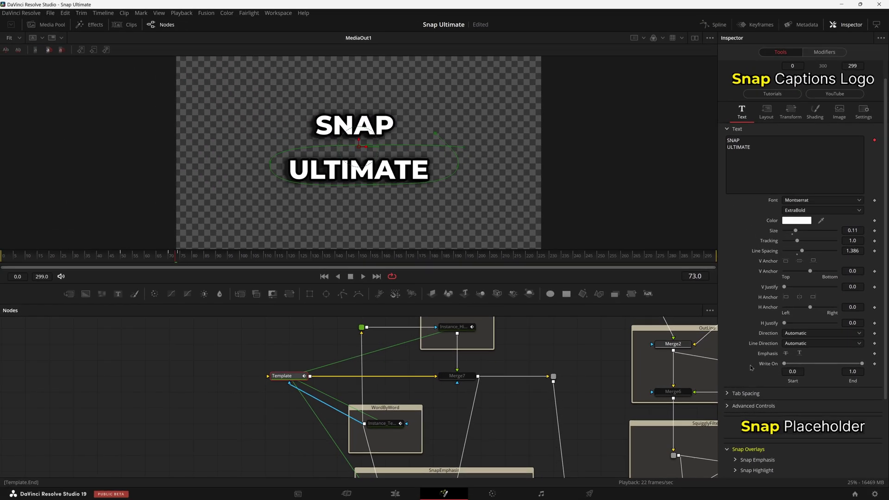
# Step: Add Character Level Styling to the caption text with Malgun Gothic font, then return to Edit
pyautogui.rightClick(729, 105)
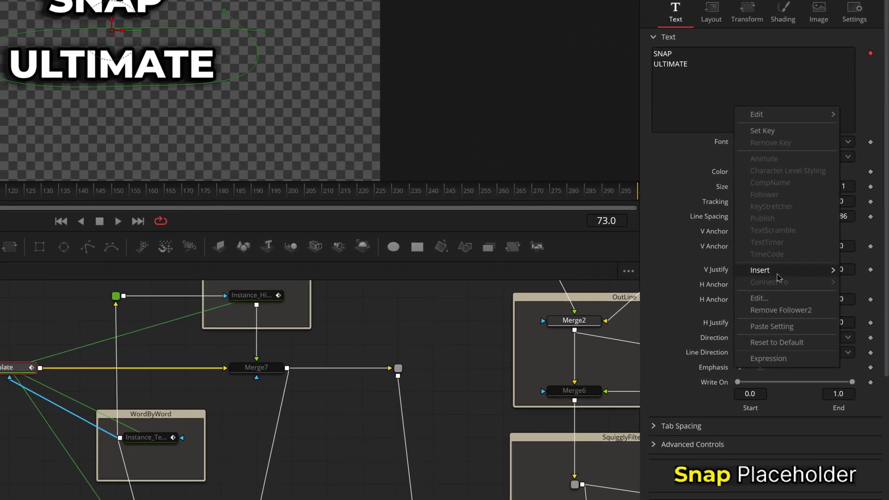
pyautogui.moveTo(806, 309)
pyautogui.click(633, 273)
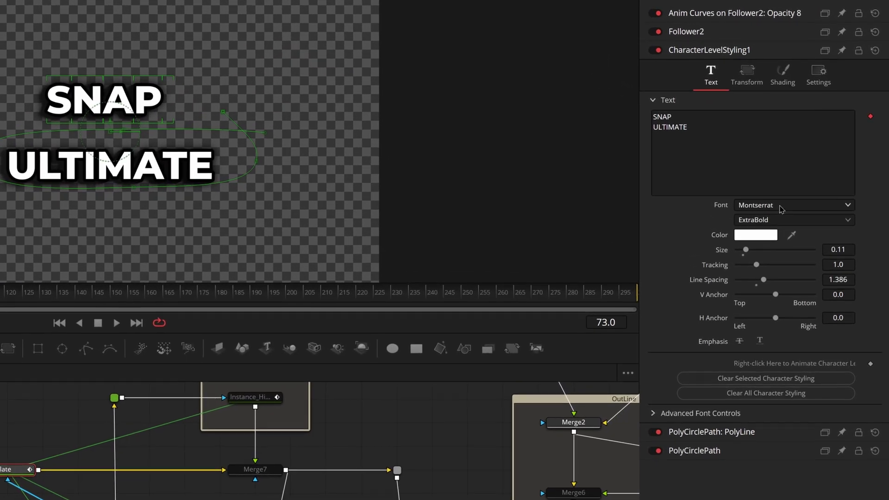
pyautogui.click(764, 205)
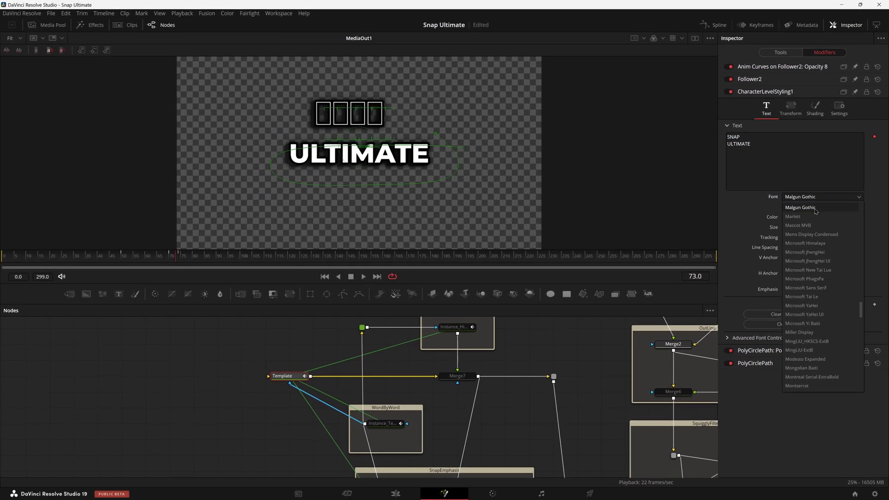
pyautogui.click(816, 208)
pyautogui.click(649, 268)
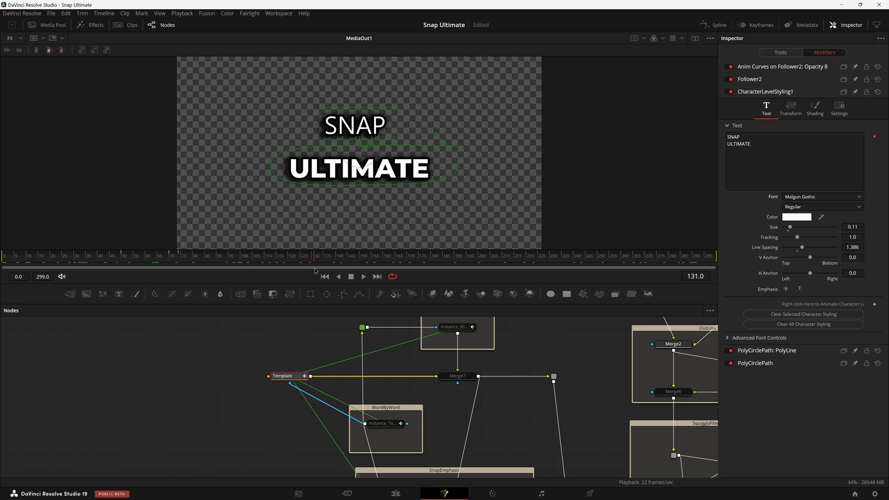
pyautogui.click(399, 497)
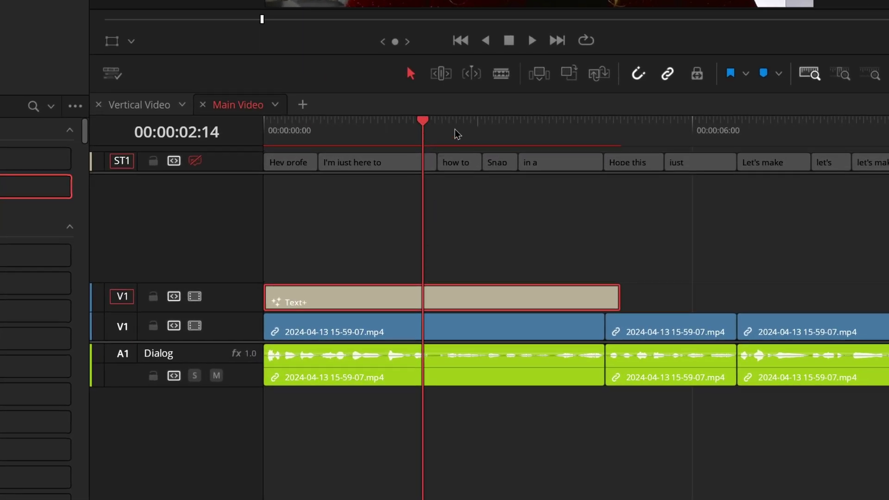
# Step: Blade the Text+ caption clip at the playhead and select the right-hand piece
pyautogui.press('b')
pyautogui.click(420, 298)
pyautogui.press('a')
pyautogui.click(509, 302)
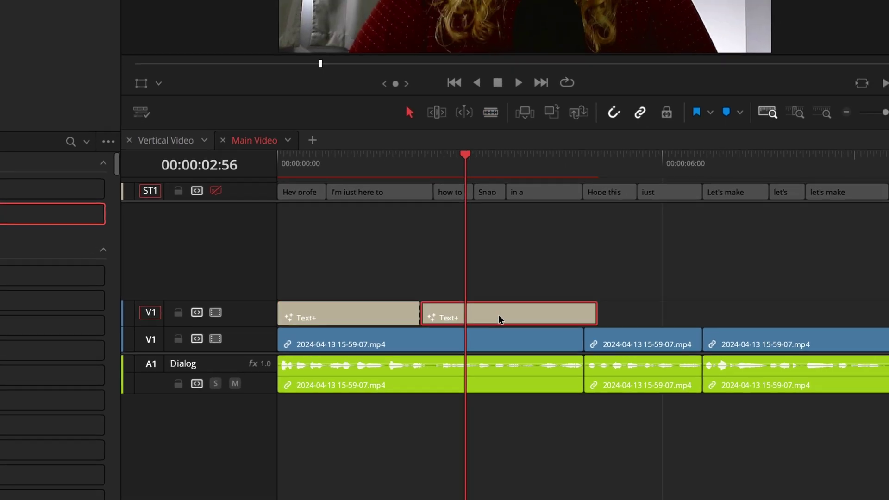
# Step: Check the right-hand piece in Fusion, then play the timeline to preview the captions
pyautogui.hotkey('shift', '5')
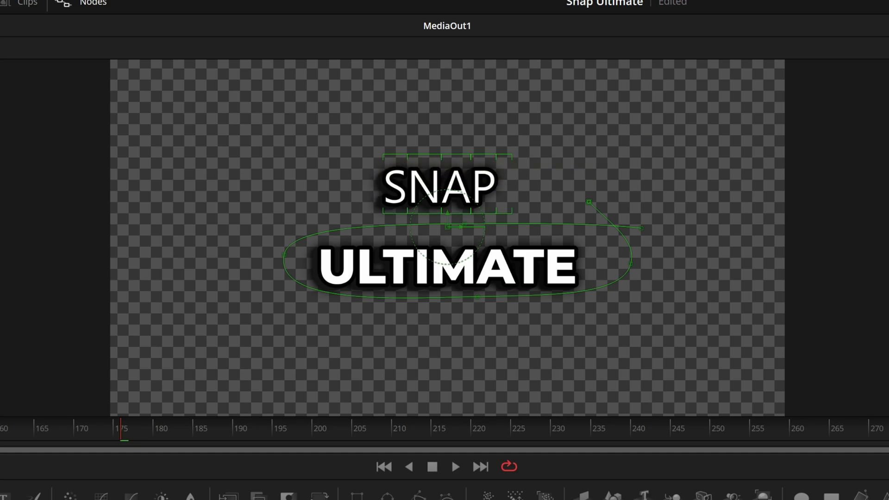
pyautogui.hotkey('shift', '4')
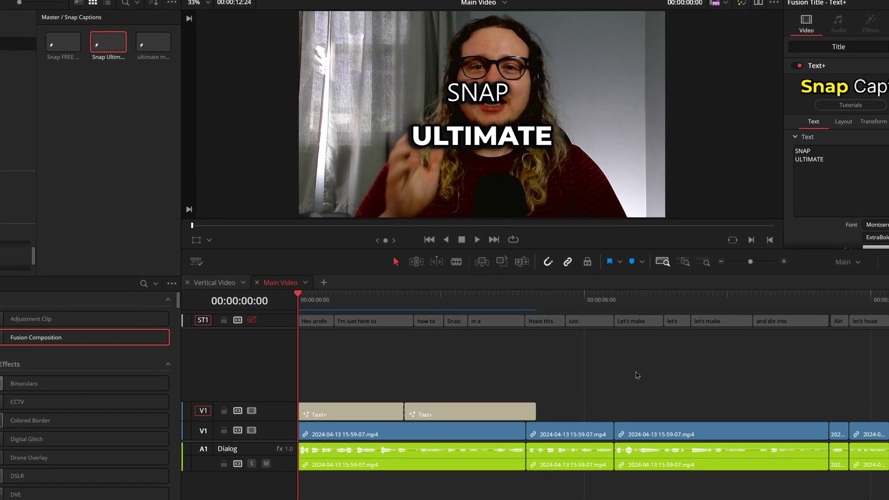
pyautogui.press('space')
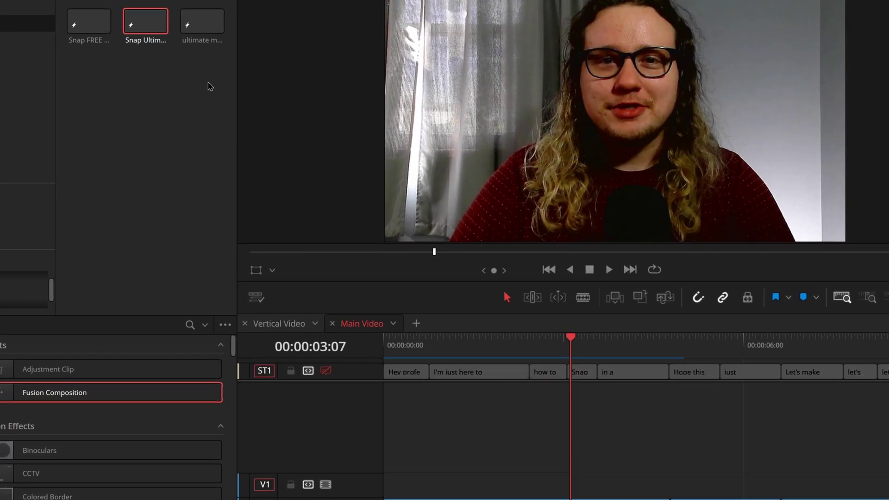
# Step: Place the Snap Ultimate title on the timeline at 00:00:02:11 and open it in Fusion
pyautogui.moveTo(145, 21); pyautogui.dragTo(429, 464)
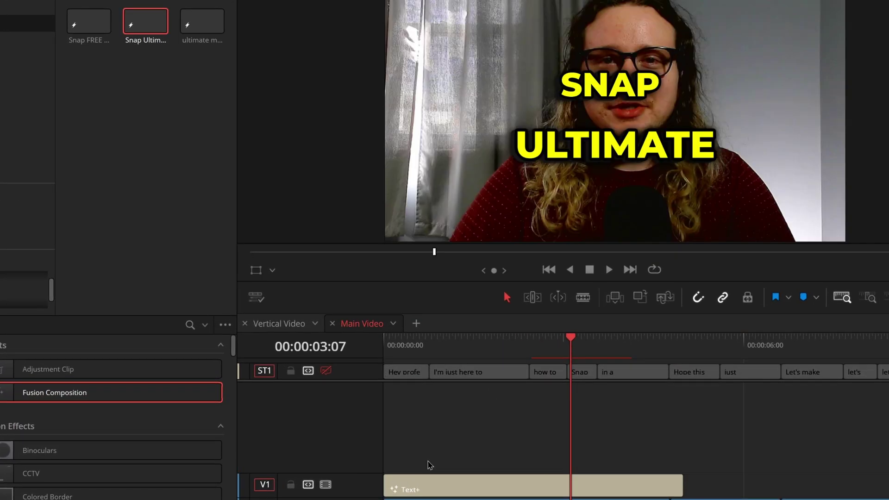
pyautogui.click(520, 356)
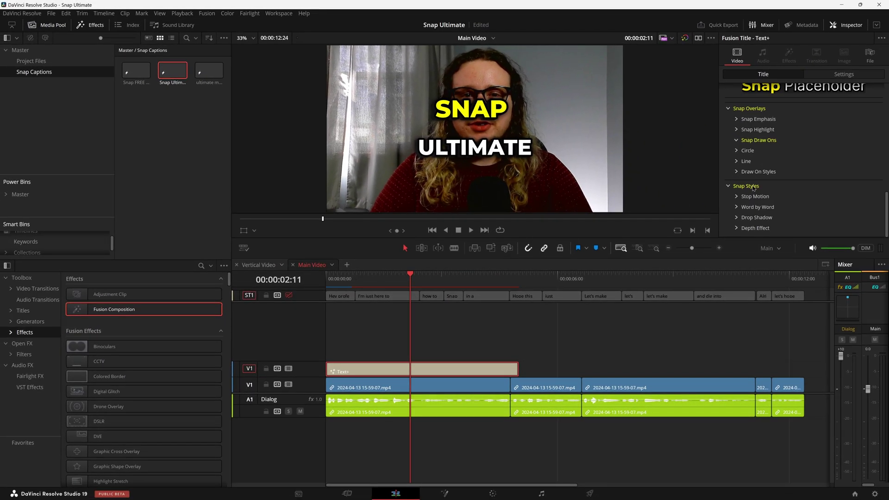
pyautogui.scroll(5, 753, 187)
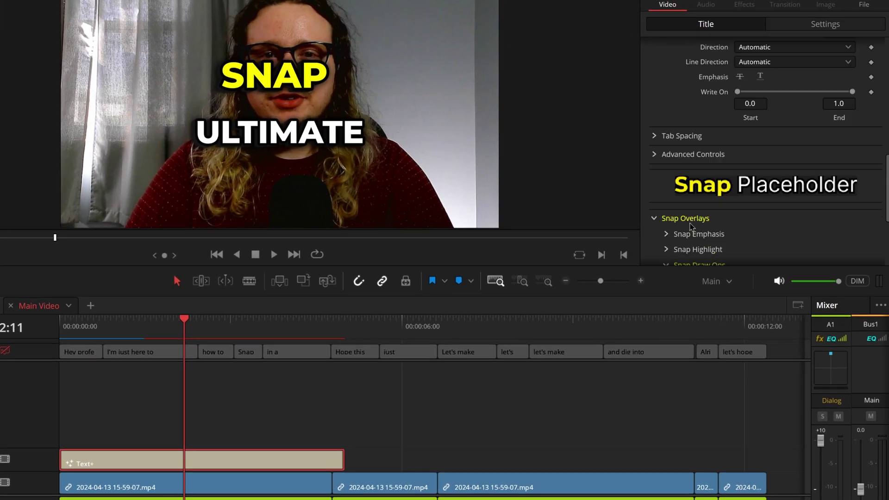
pyautogui.scroll(8, 700, 238)
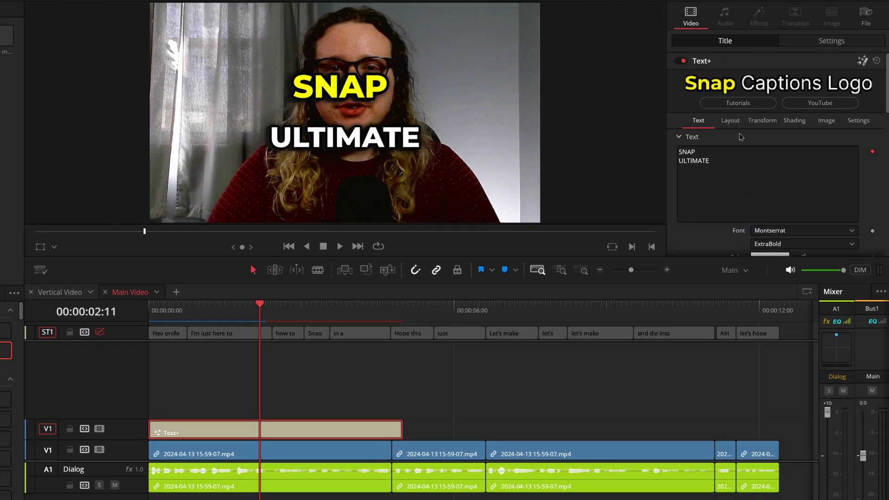
pyautogui.hotkey('shift', '5')
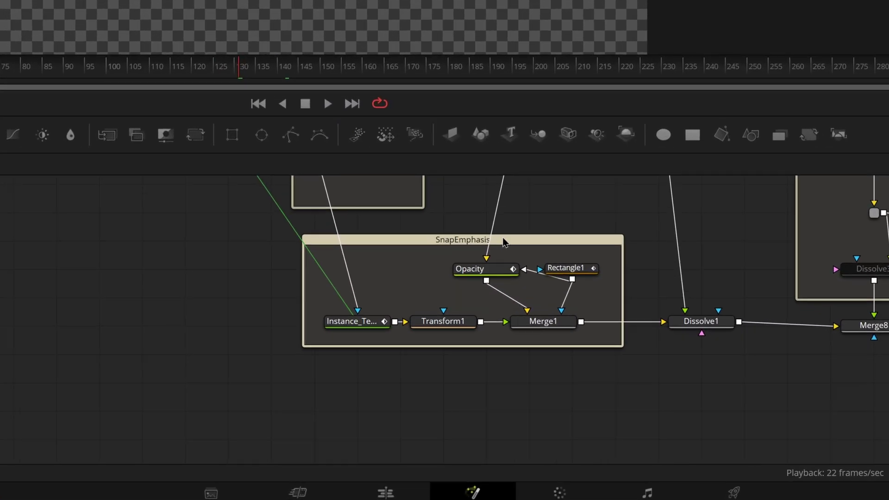
pyautogui.scroll(5, 468, 361)
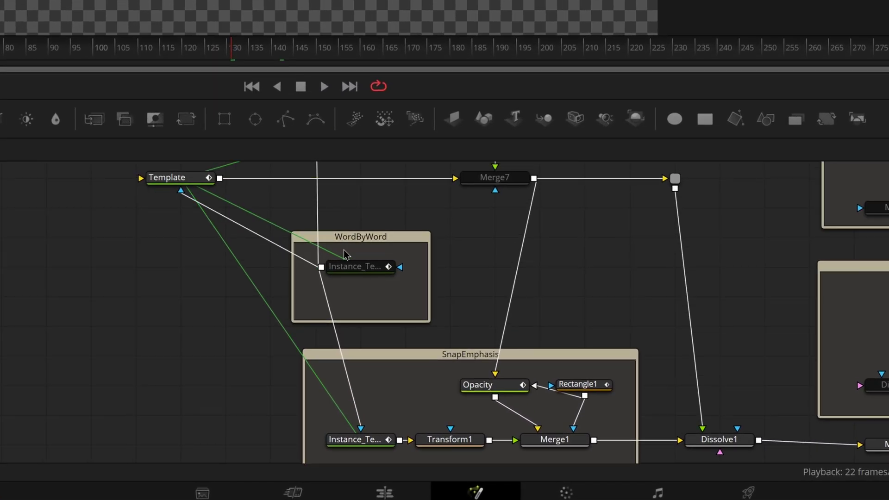
pyautogui.scroll(-5, 706, 252)
# Step: Deinstance the emphasis text instance's font group and set it to Malgun Gothic
pyautogui.click(378, 335)
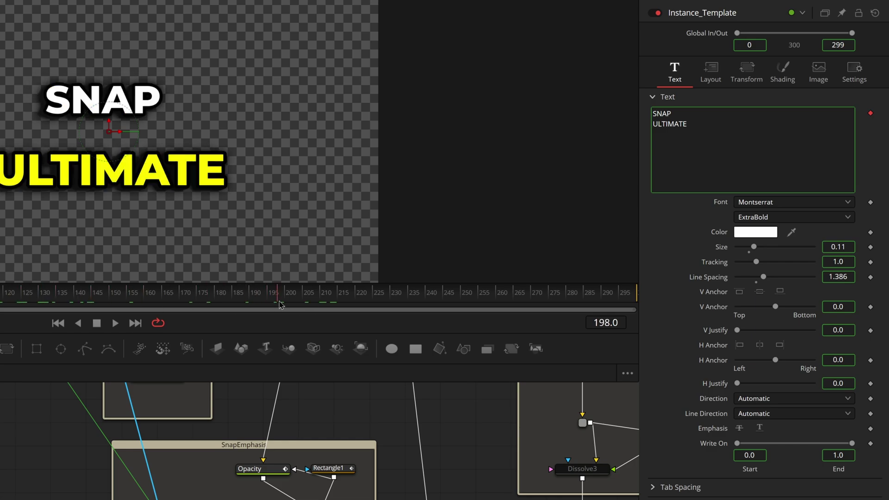
pyautogui.rightClick(720, 204)
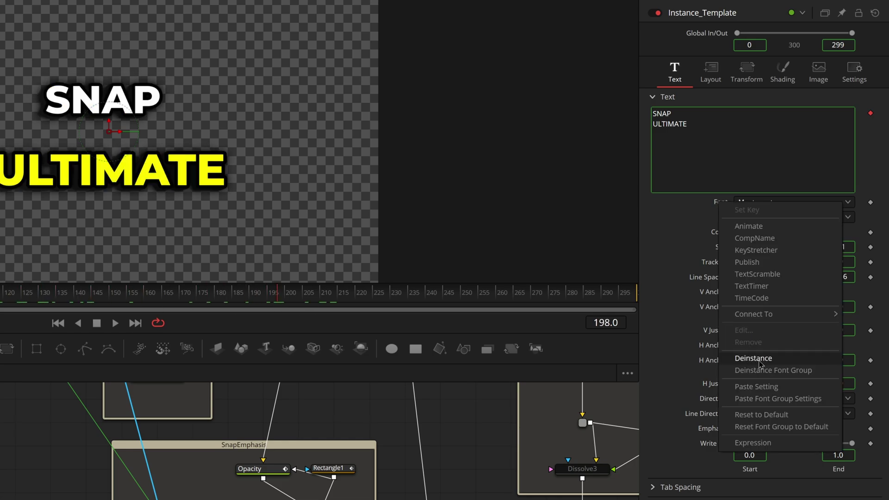
pyautogui.click(765, 374)
pyautogui.click(781, 205)
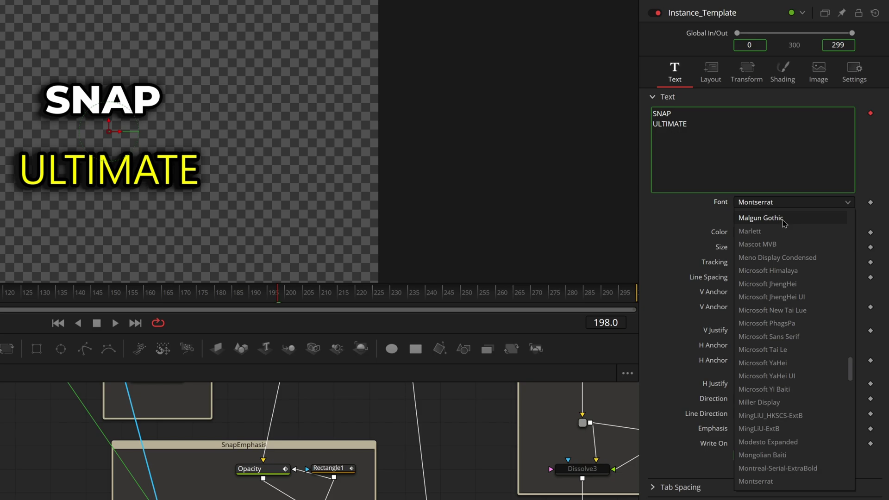
pyautogui.click(782, 218)
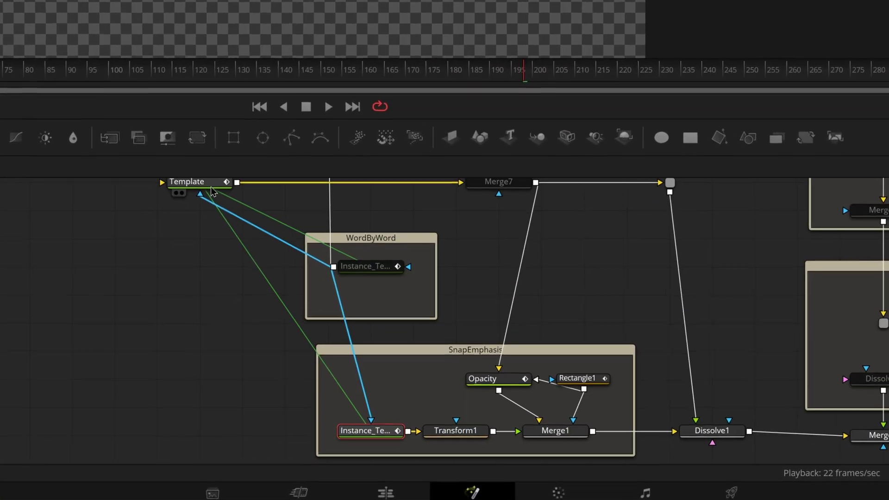
pyautogui.click(211, 186)
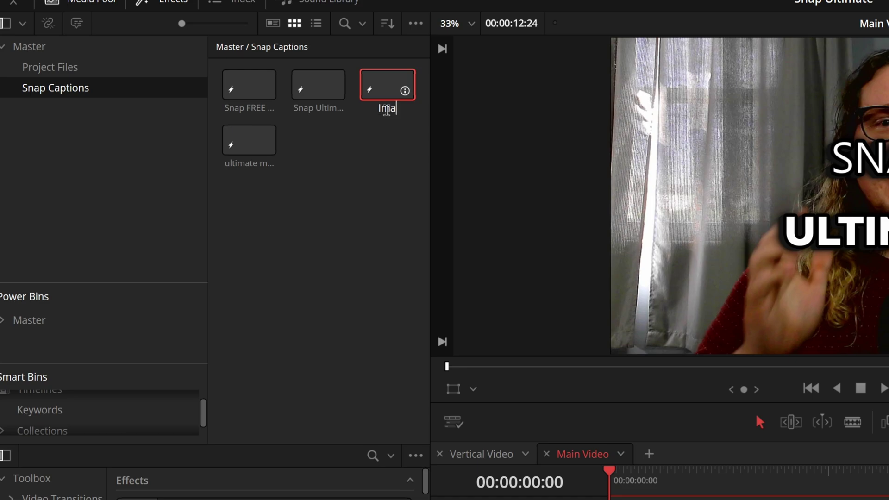
# Step: Confirm the new template's name and break HEY PROFESSIONALS onto two lines after HEY
pyautogui.write('n')
pyautogui.press('Return')
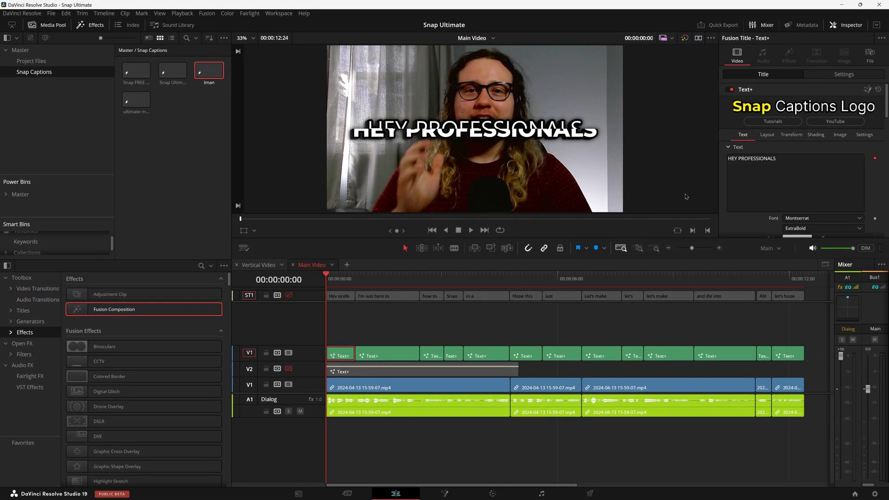
pyautogui.click(739, 158)
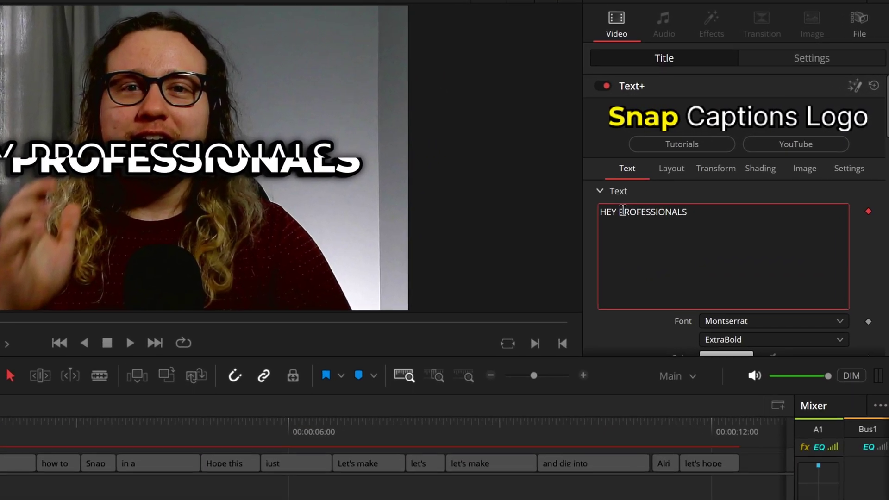
pyautogui.press('Return')
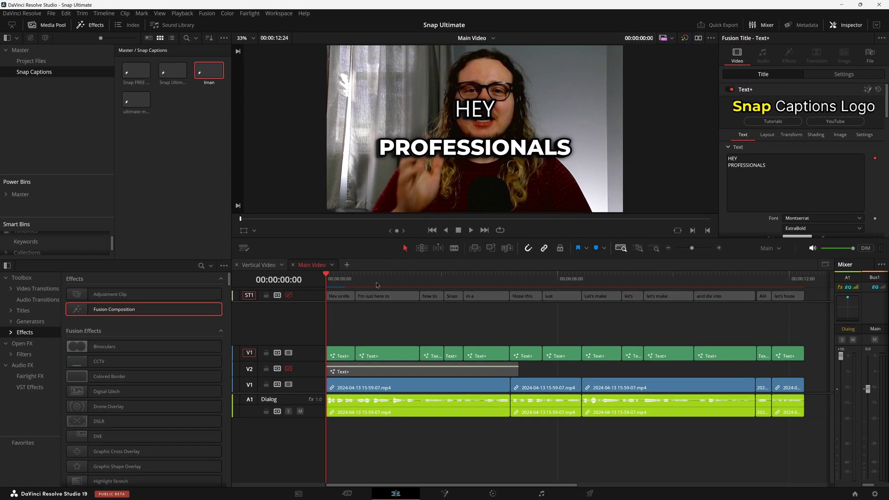
# Step: Select the ALRIGHT subtitle clip and the caption title at that point
pyautogui.click(761, 301)
pyautogui.click(762, 299)
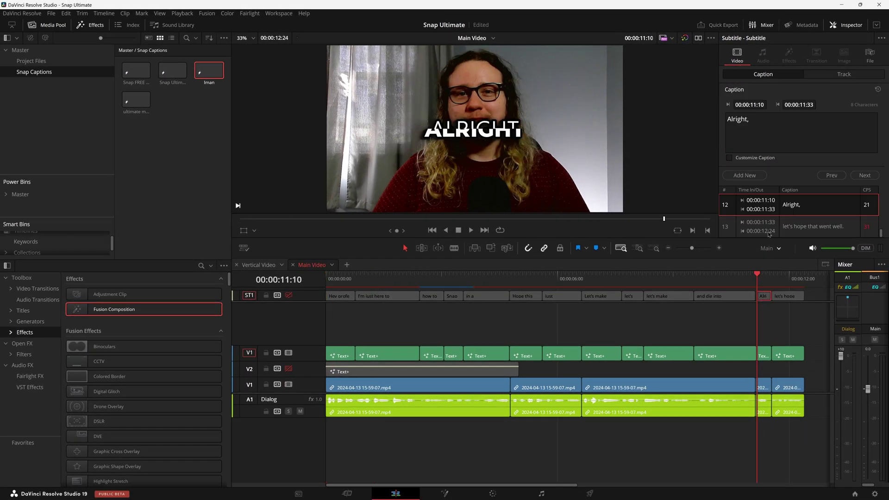
pyautogui.click(764, 355)
pyautogui.scroll(-10, 749, 206)
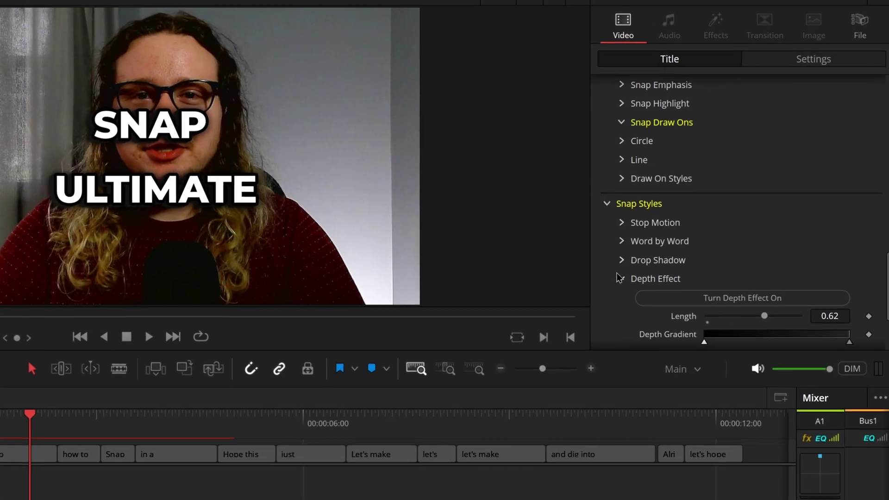
# Step: Turn on Word by Word reveal for the Snap Ultimate caption and scrub ahead to check it
pyautogui.click(614, 301)
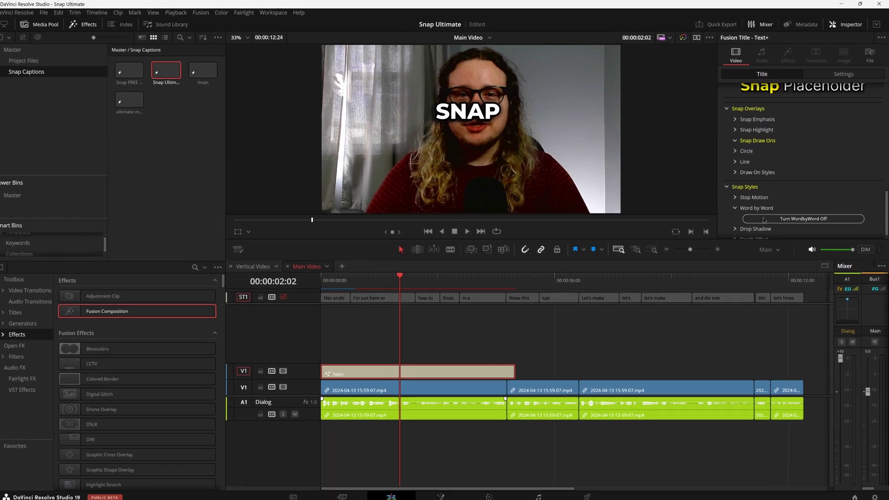
pyautogui.moveTo(390, 281); pyautogui.dragTo(434, 283)
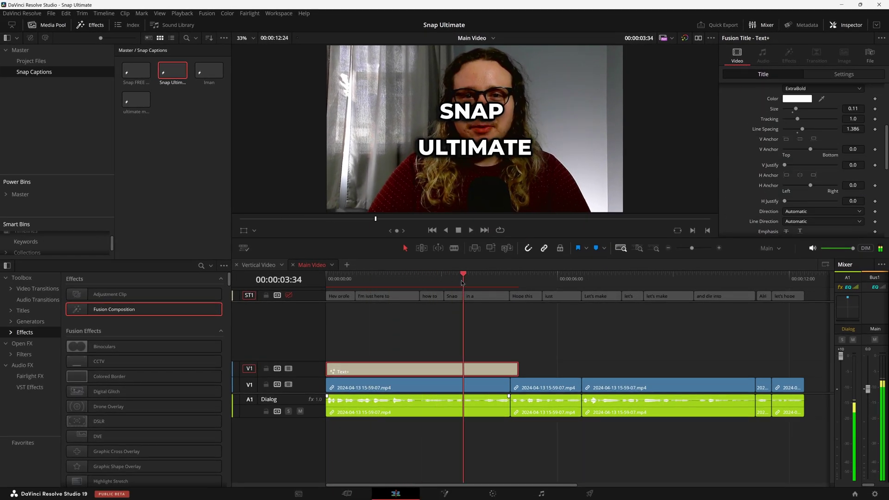
pyautogui.scroll(5, 718, 144)
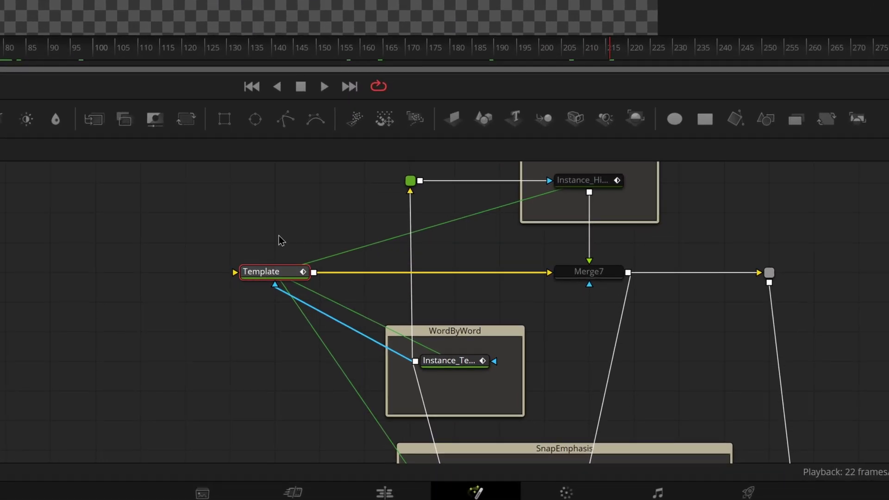
# Step: Paste a new Template instance, merge it into the comp, and feed WordByWord into Instance_Template_3
pyautogui.click(280, 239)
pyautogui.hotkey('ctrl', 'shift', 'v')
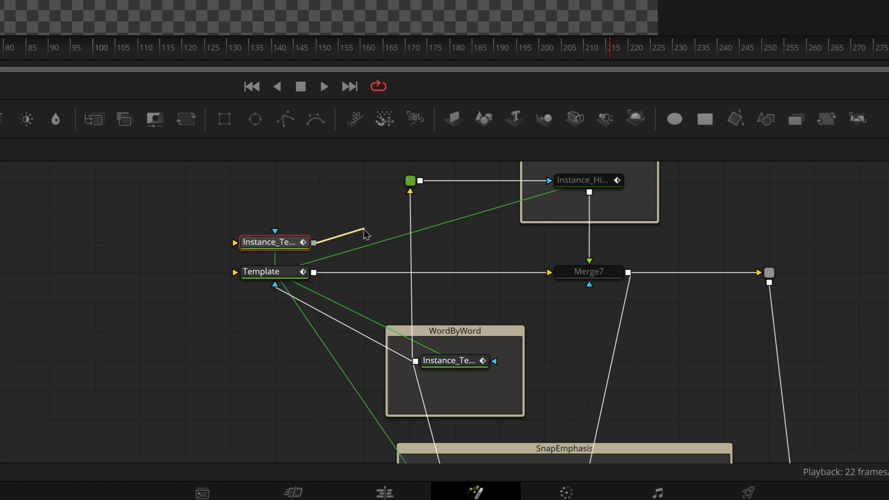
pyautogui.moveTo(362, 234); pyautogui.dragTo(316, 276)
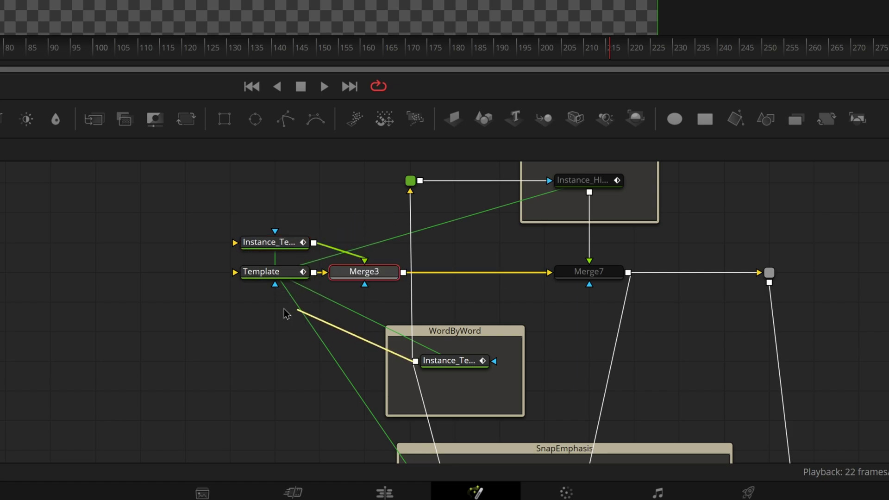
pyautogui.moveTo(278, 315); pyautogui.dragTo(275, 233)
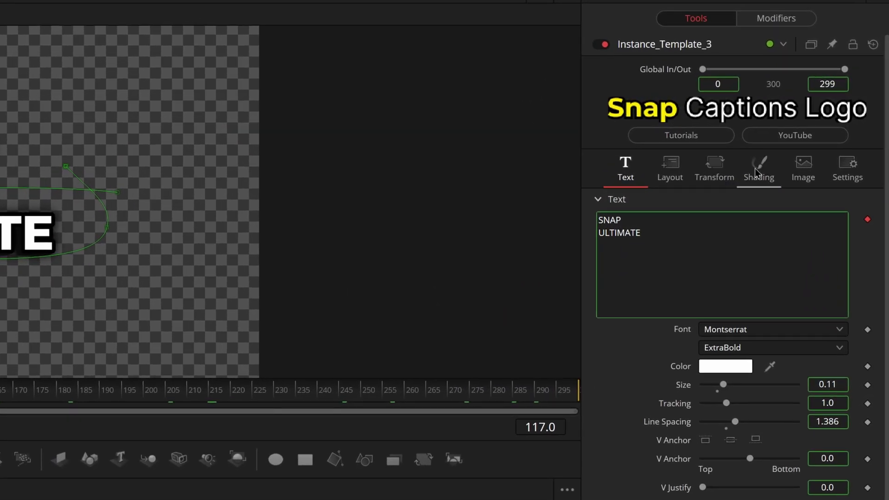
# Step: Select the Template's Blue Border shading element (4) and change it to a gradient
pyautogui.click(815, 136)
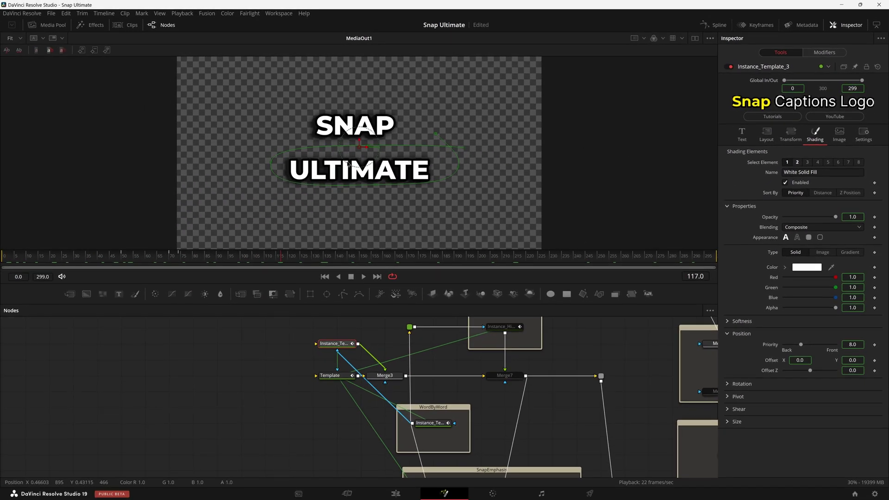
pyautogui.press('1')
pyautogui.click(817, 163)
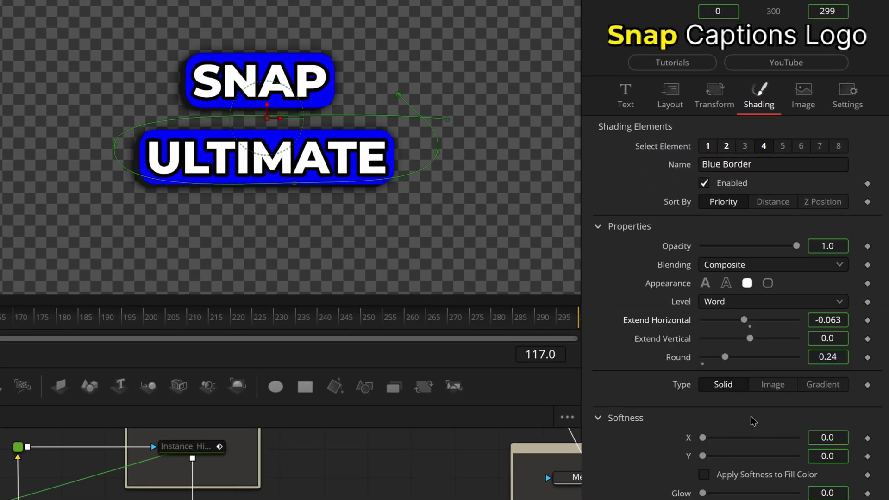
pyautogui.click(822, 384)
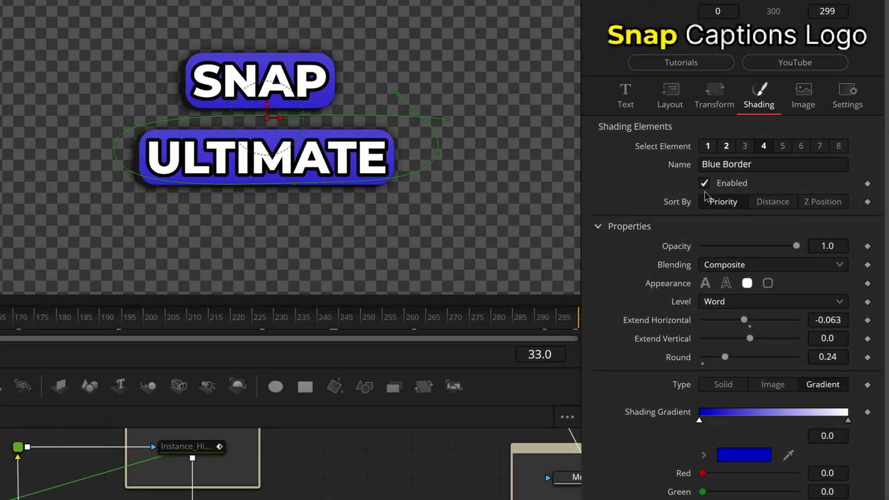
# Step: Disable Blue Border on the Template, deinstance Enabled, and re-enable it on Instance_Template_3
pyautogui.click(726, 187)
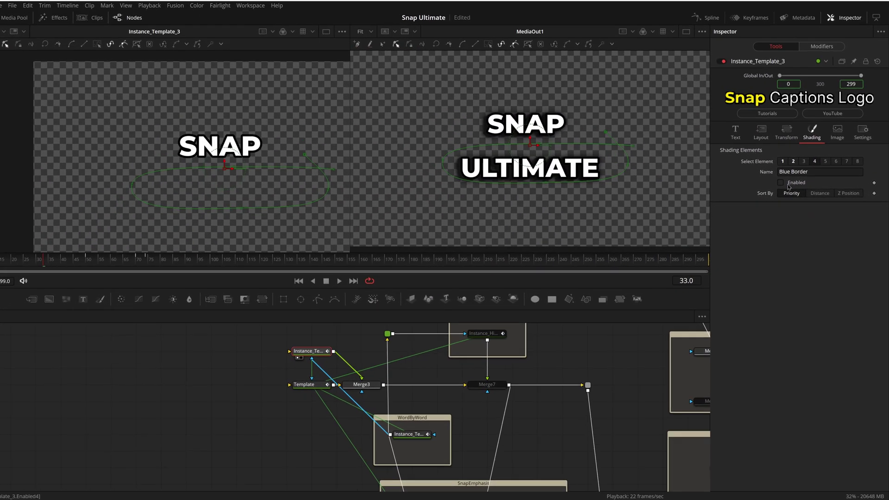
pyautogui.rightClick(794, 185)
pyautogui.click(770, 324)
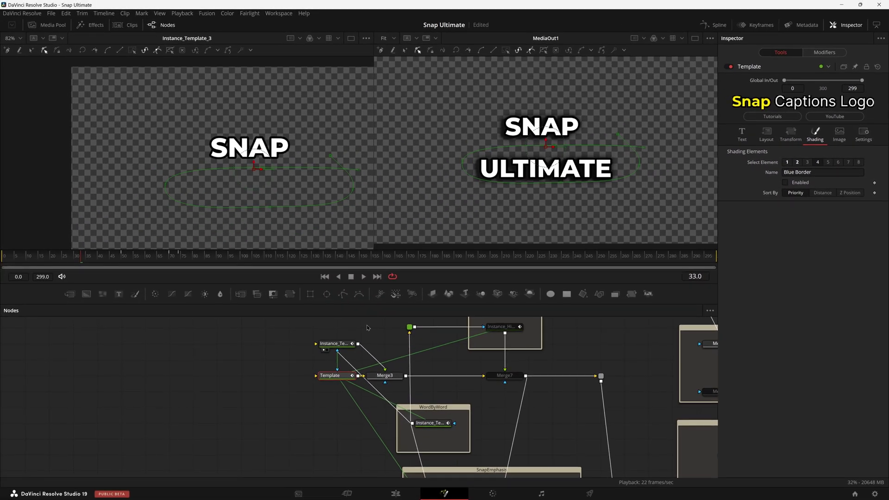
pyautogui.click(340, 347)
pyautogui.click(785, 183)
pyautogui.click(625, 262)
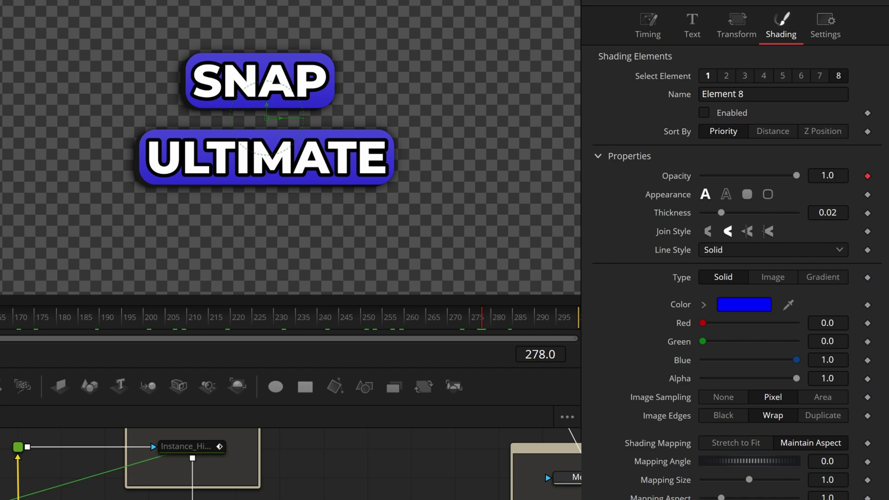
# Step: Replace Follower2's Element 8 opacity animation with new keyframes, bringing opacity down to 0
pyautogui.press('Home')
pyautogui.press('space')
pyautogui.press('space')
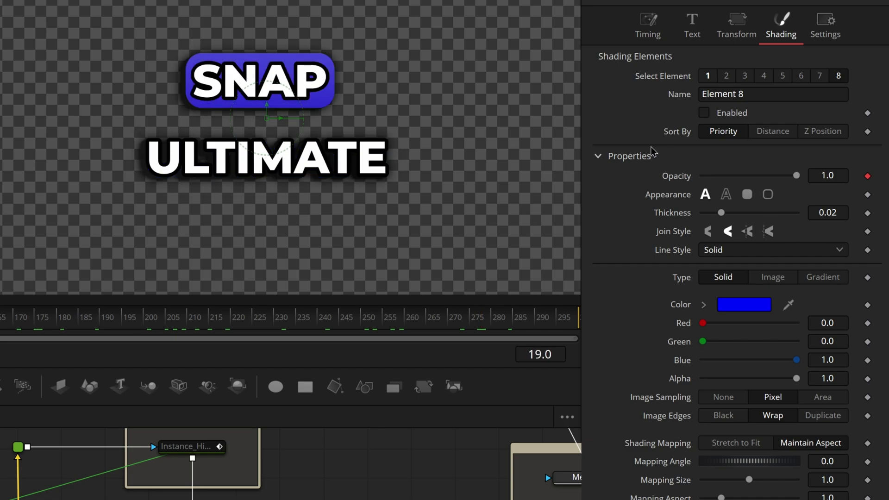
pyautogui.rightClick(671, 181)
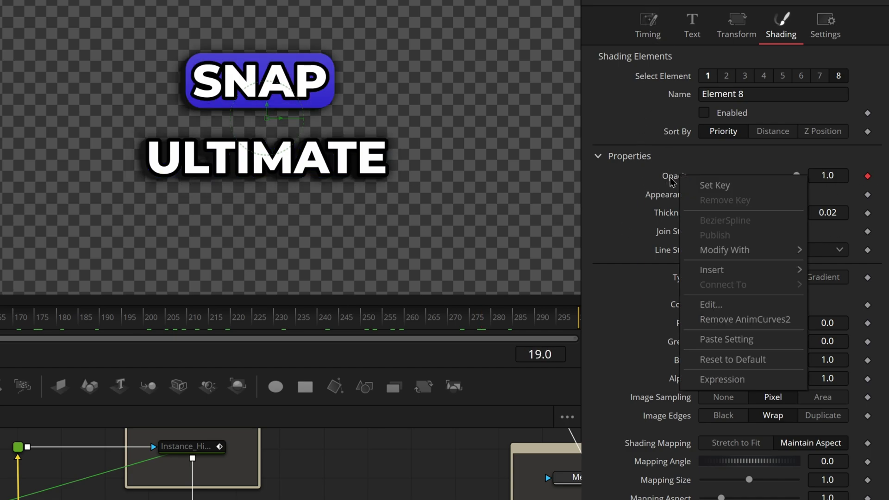
pyautogui.click(740, 318)
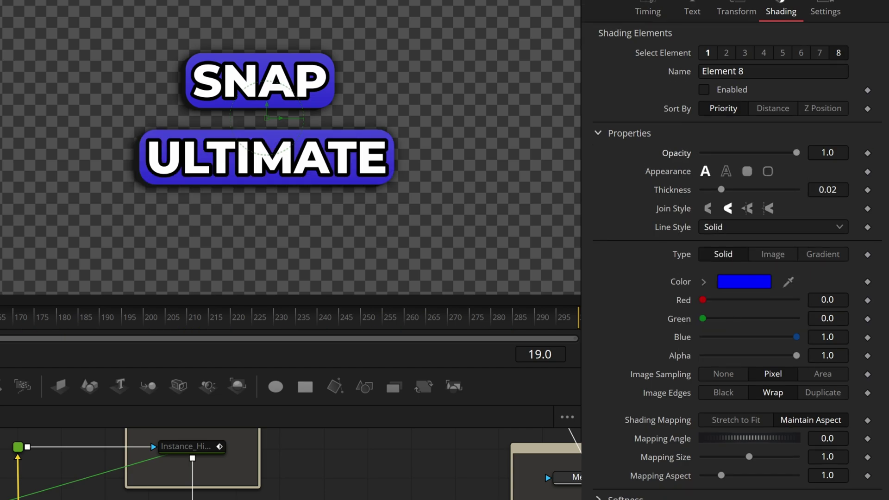
pyautogui.click(867, 154)
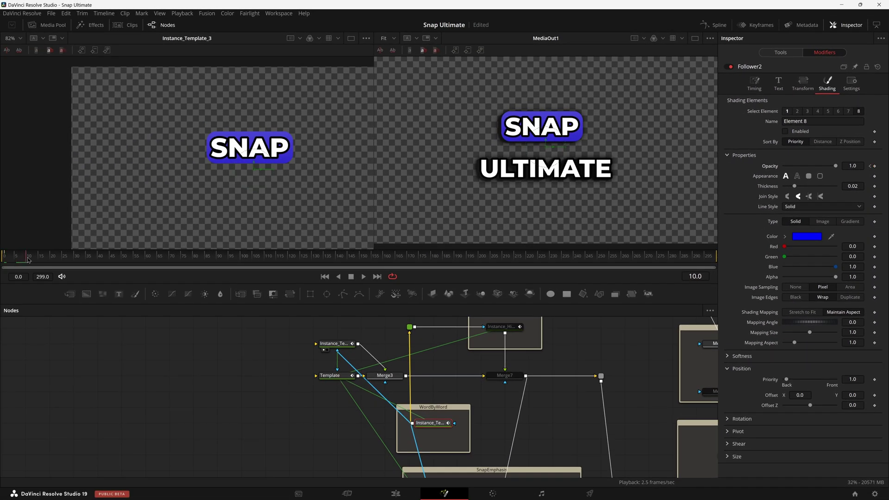
pyautogui.moveTo(835, 166); pyautogui.dragTo(736, 173)
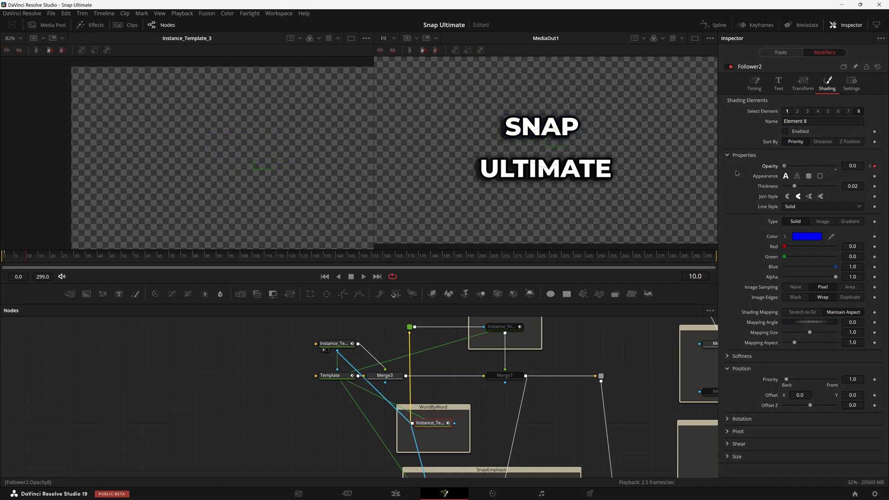
pyautogui.moveTo(32, 262); pyautogui.dragTo(1, 262)
pyautogui.click(781, 52)
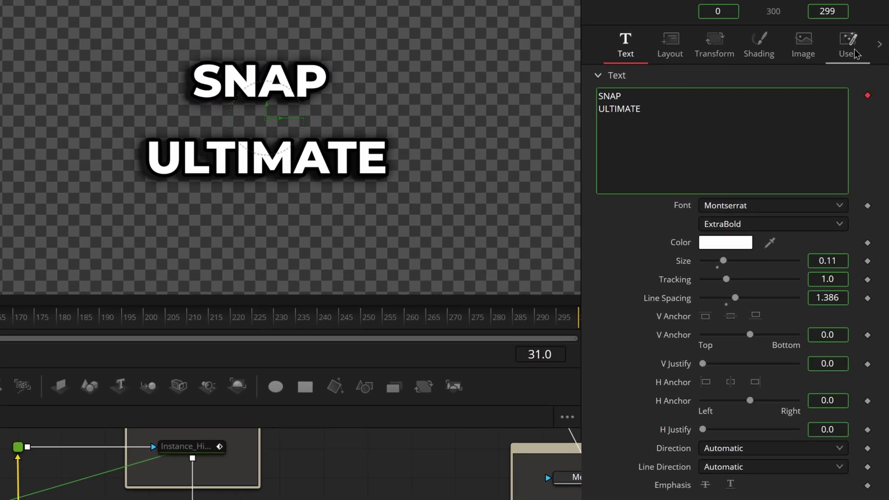
# Step: Set Word Fade Speed to 10 in the instance's User controls
pyautogui.click(852, 51)
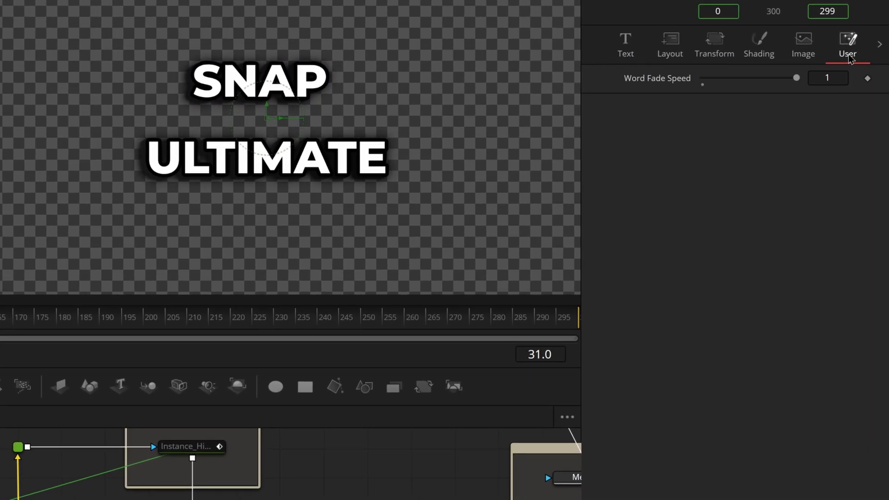
pyautogui.click(828, 78)
pyautogui.write('0')
pyautogui.press('Return')
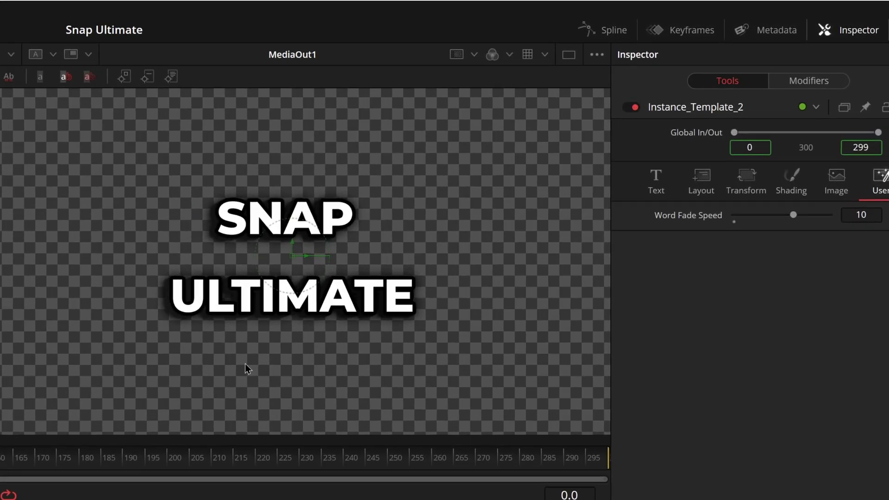
# Step: Show the Opacity 8 curve in the Spline editor and make all its keyframes step
pyautogui.click(713, 25)
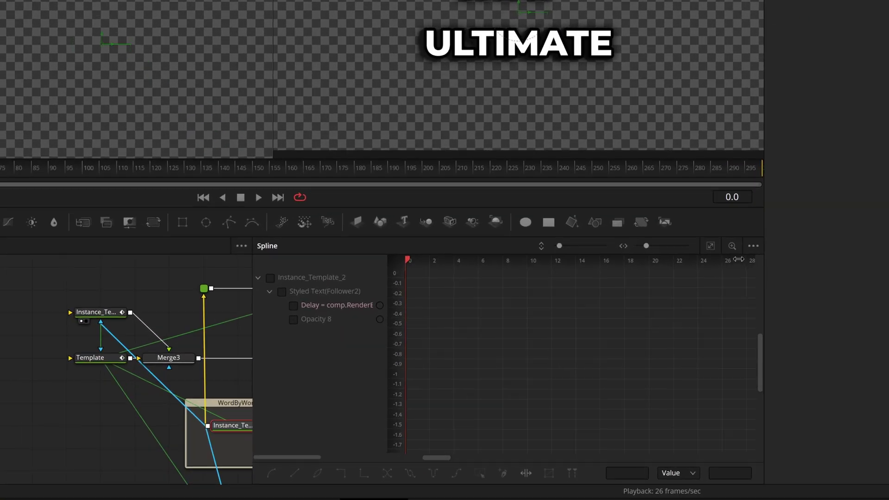
pyautogui.click(710, 310)
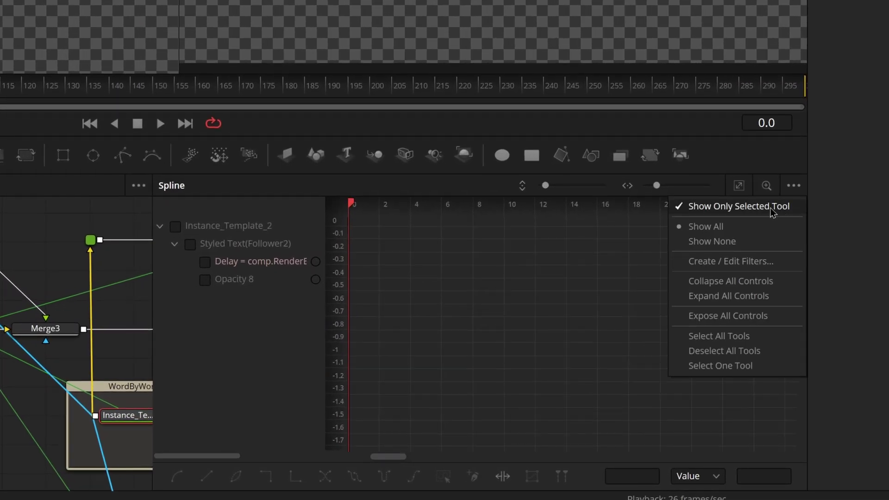
pyautogui.click(230, 351)
pyautogui.click(205, 279)
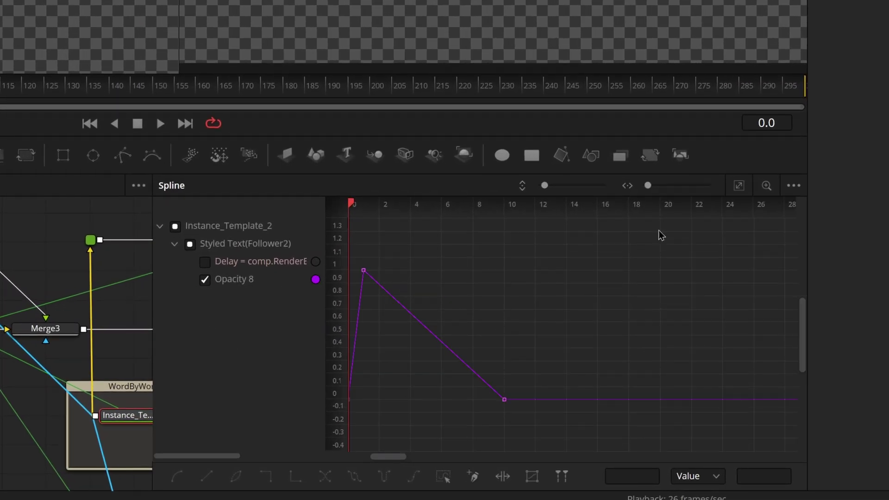
pyautogui.click(739, 186)
pyautogui.hotkey('ctrl', 'a')
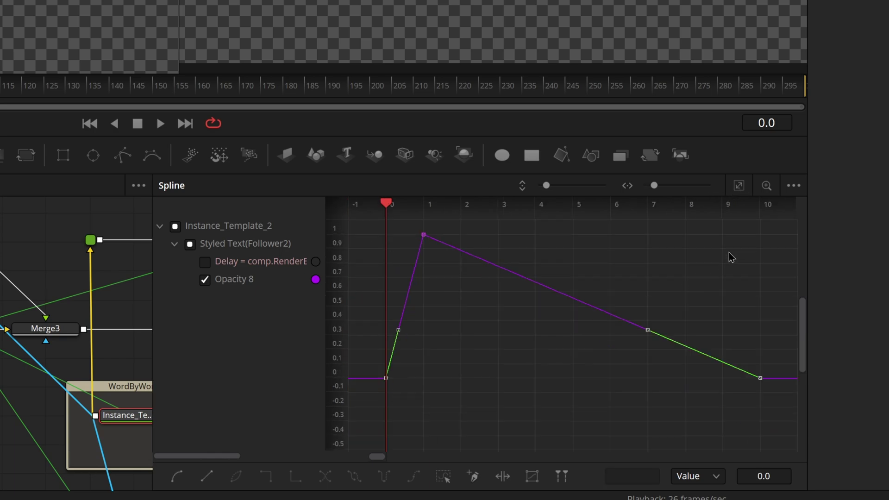
pyautogui.moveTo(788, 225); pyautogui.dragTo(365, 415)
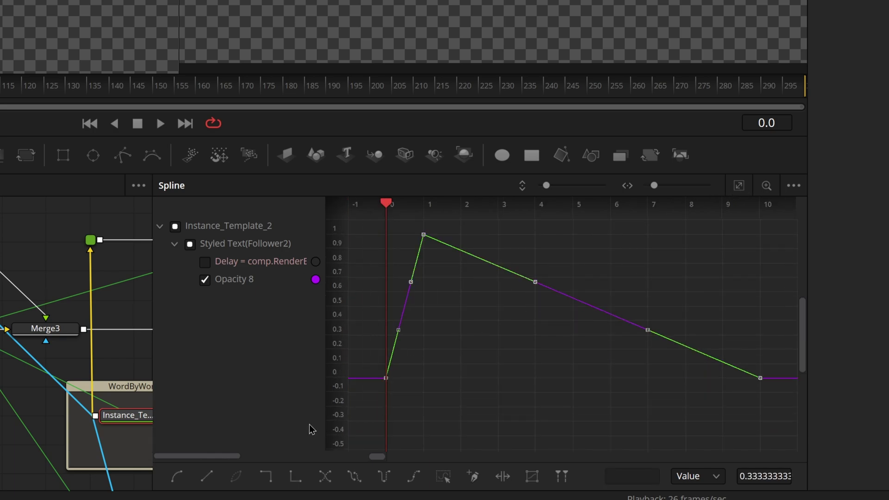
pyautogui.click(272, 481)
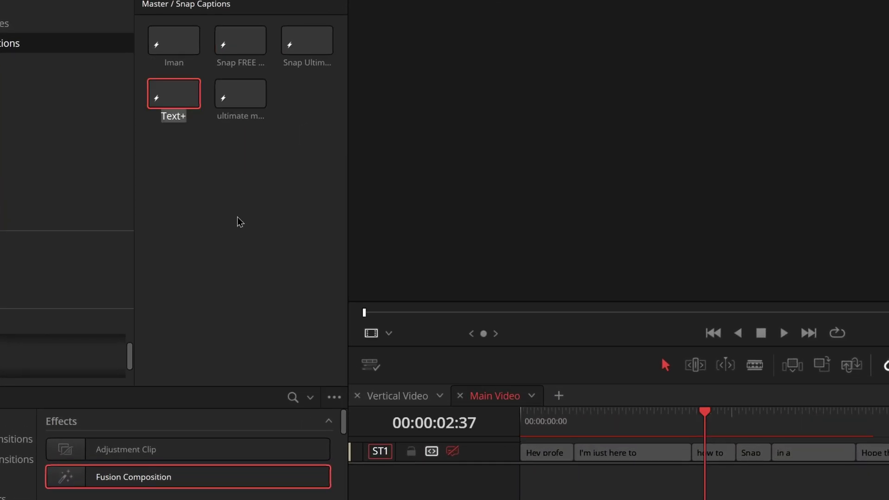
# Step: Rename the Text+ clip to Karaoke and import the Snap Captions bin into the Media Pool
pyautogui.write('Kar')
pyautogui.write('aoke')
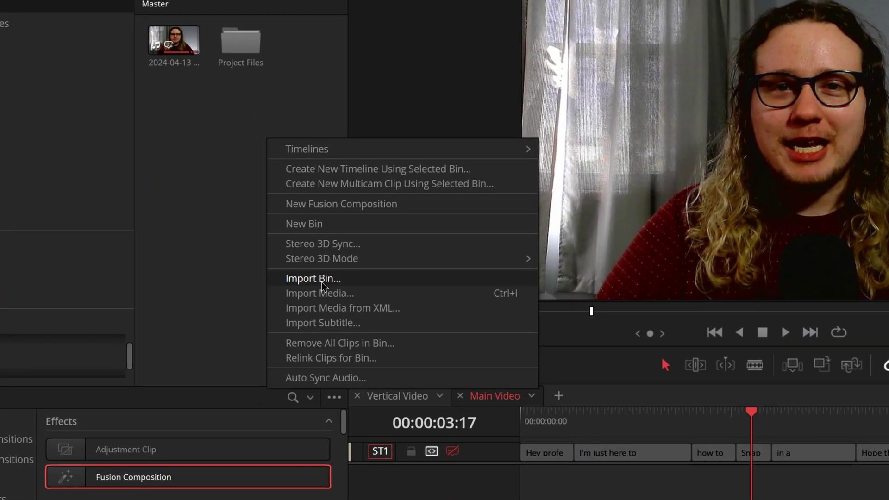
pyautogui.click(212, 201)
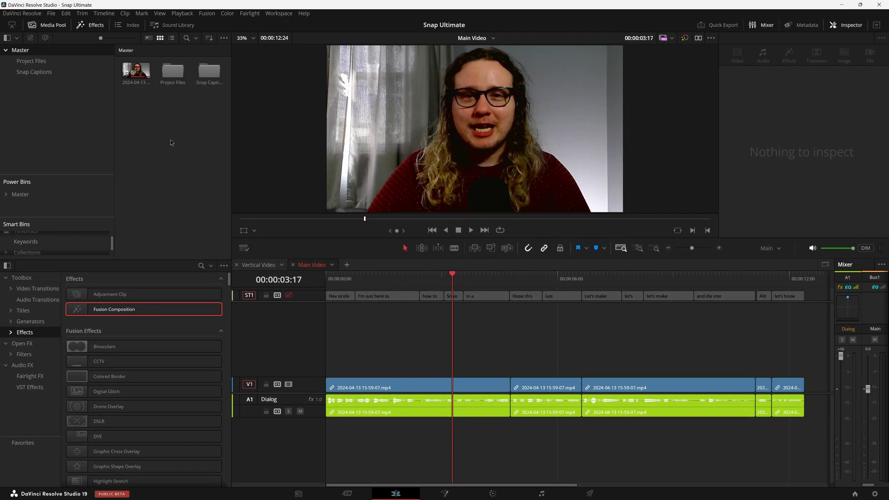
pyautogui.click(48, 76)
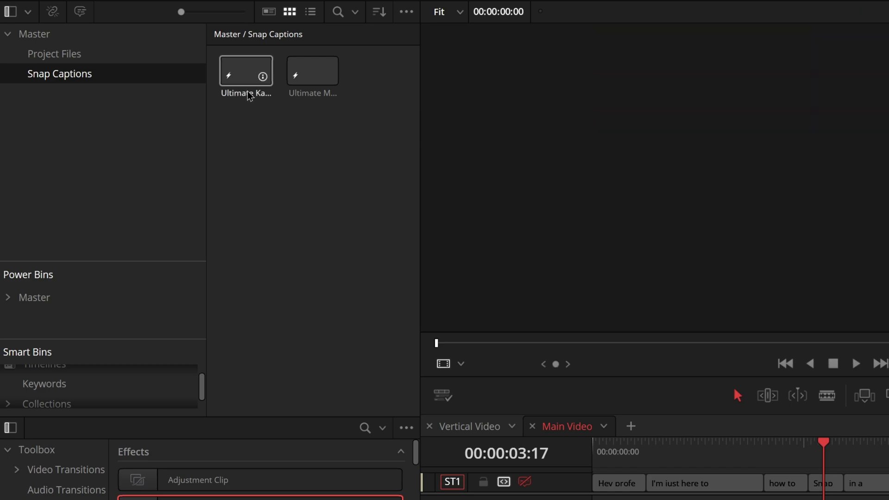
# Step: Run Workspace > Scripts > Snap Captions to generate mosaic Text+ captions, then view their Animation settings
pyautogui.click(490, 2)
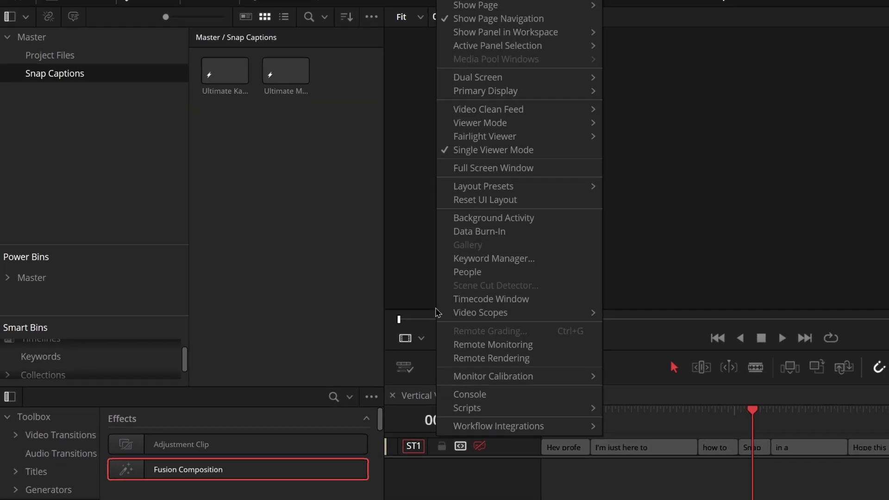
pyautogui.moveTo(315, 276)
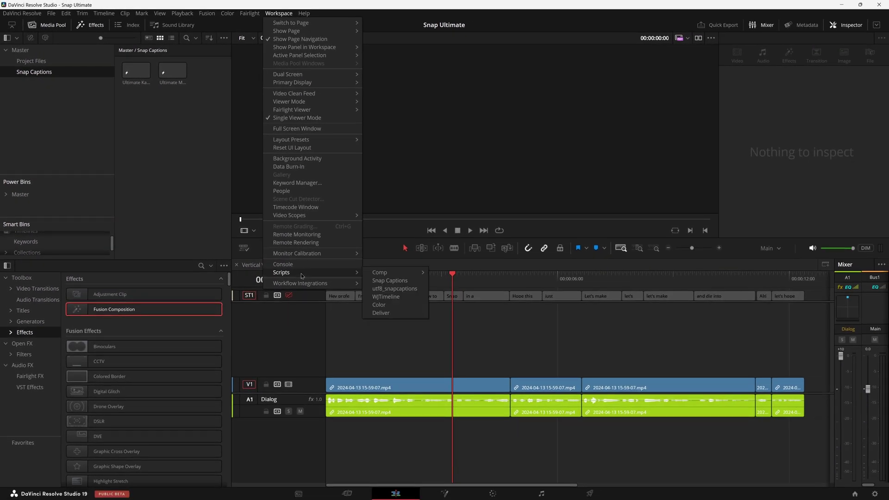
pyautogui.click(399, 281)
pyautogui.click(444, 307)
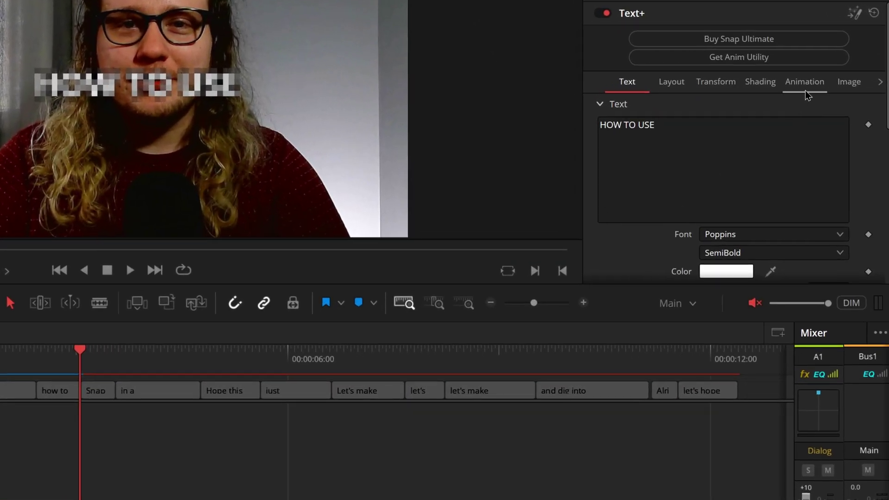
pyautogui.click(806, 88)
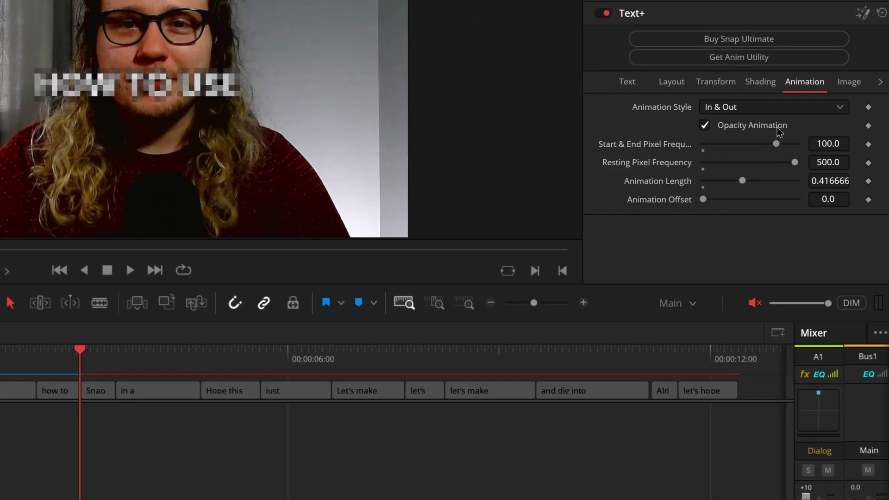